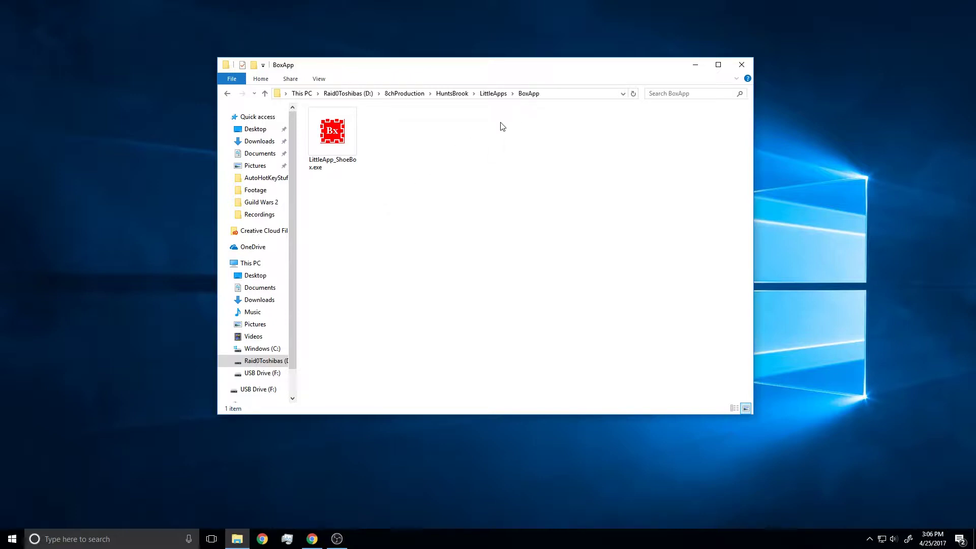
Step: Launch LittleApp_ShoeBox from the BoxApp folder and get past the license agreement
double_click(342, 139)
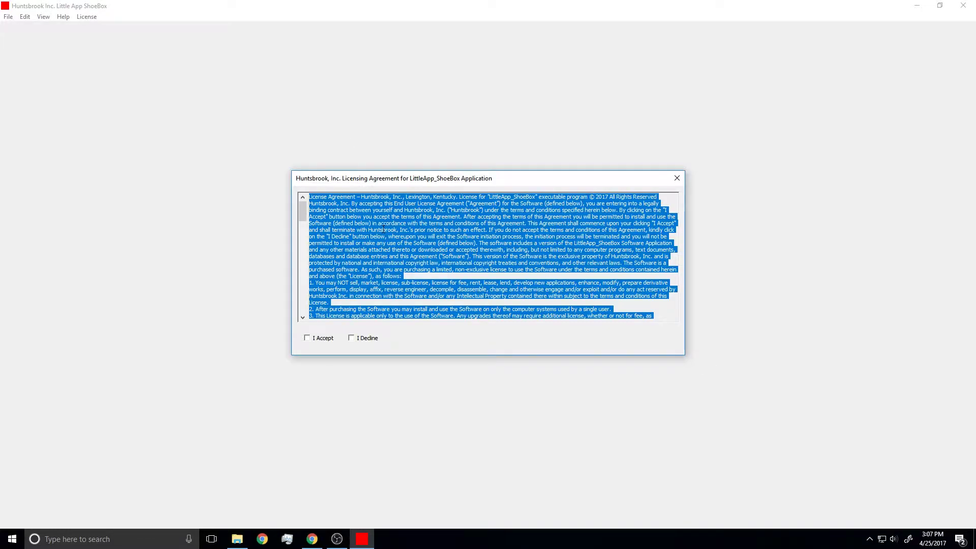
left_click(383, 230)
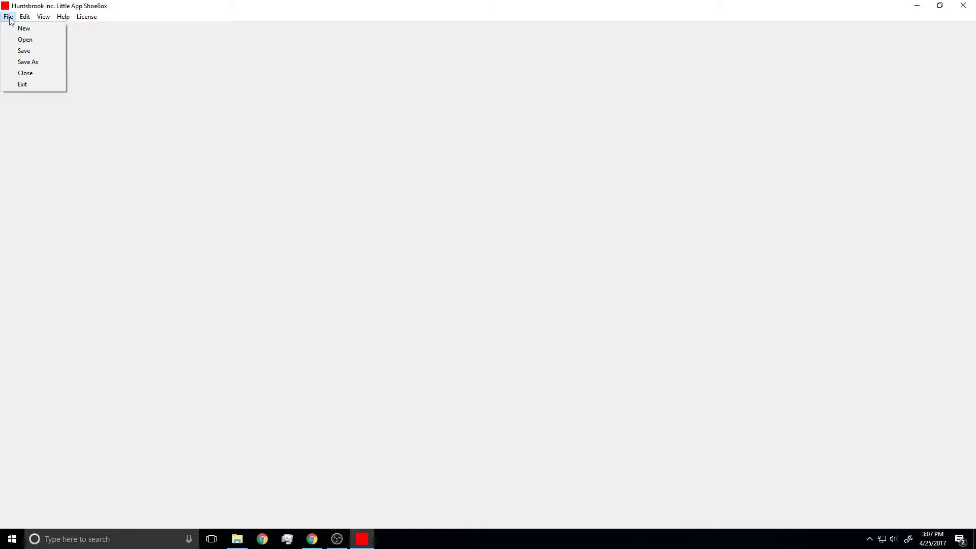
mouse_move(25, 18)
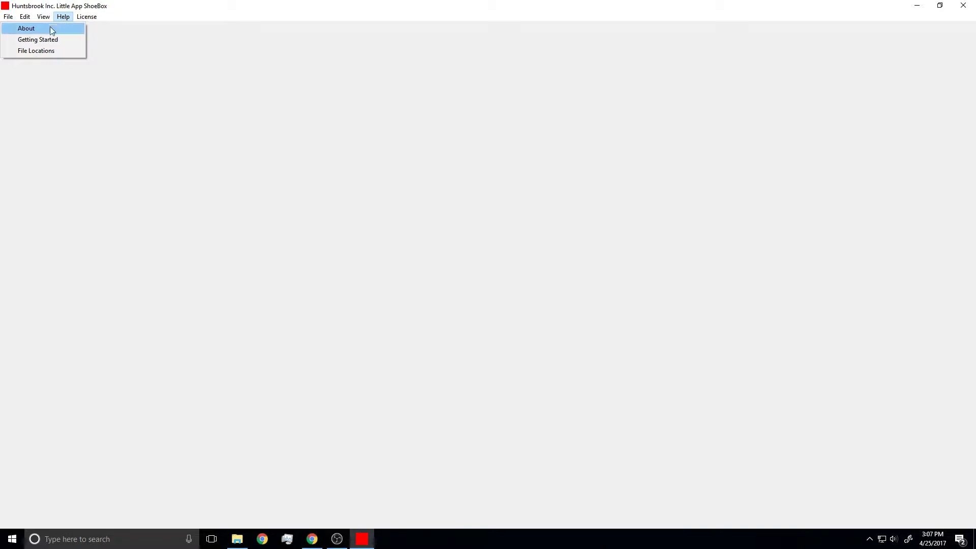
left_click(44, 30)
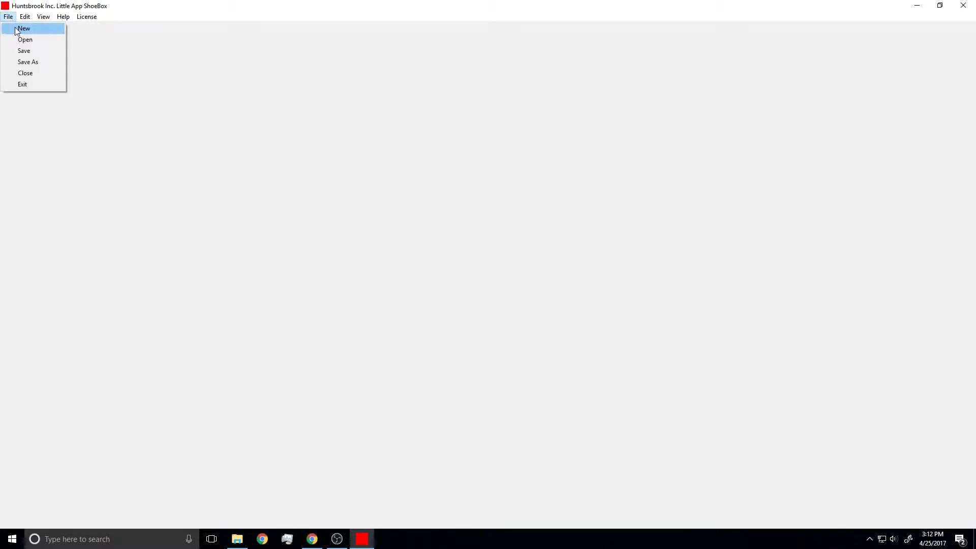
Step: Start a new project, create and open a paintbox folder, and name the file paintbox
left_click(15, 26)
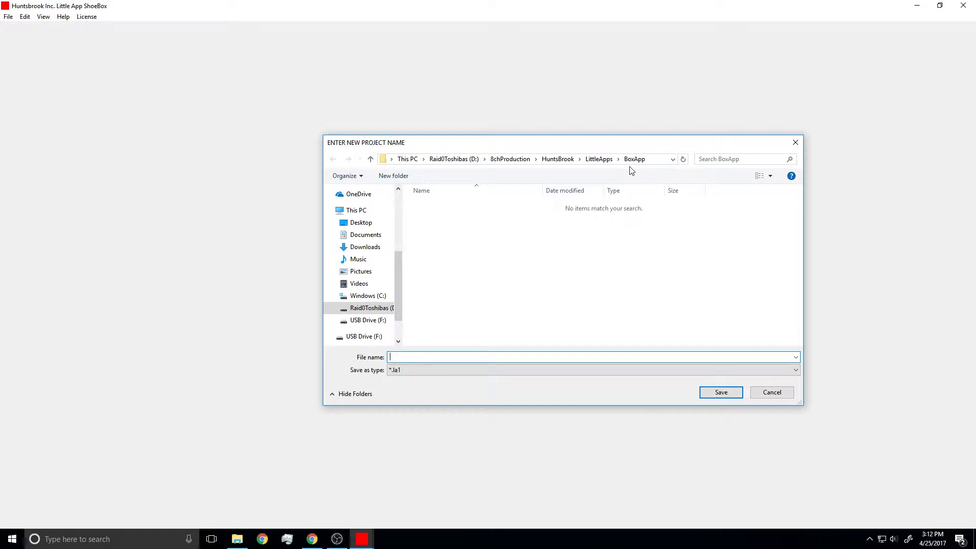
left_click(401, 175)
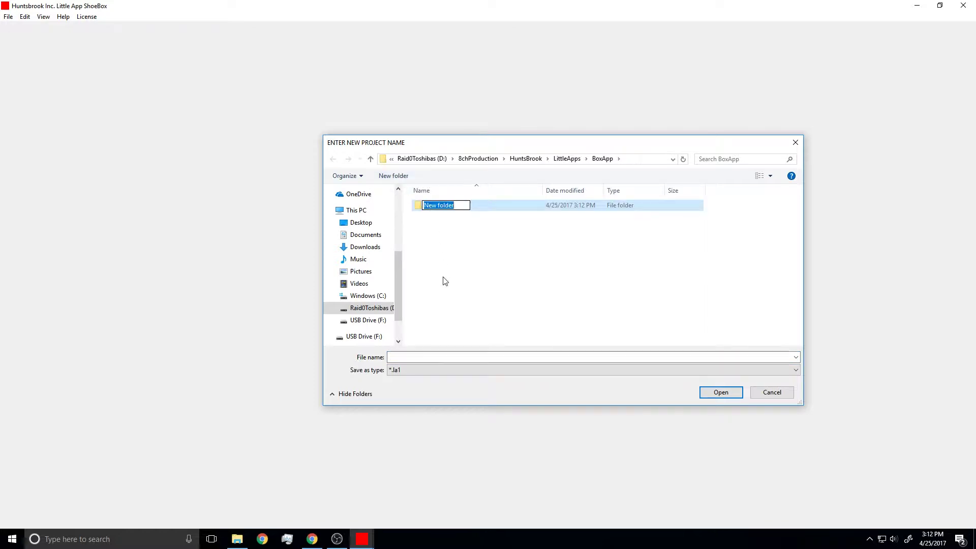
type("paintbox")
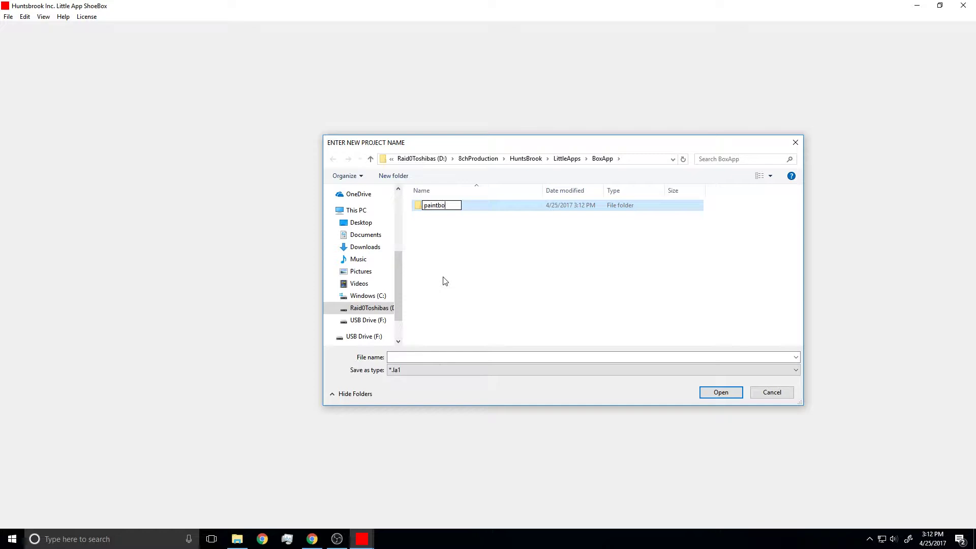
left_click(481, 245)
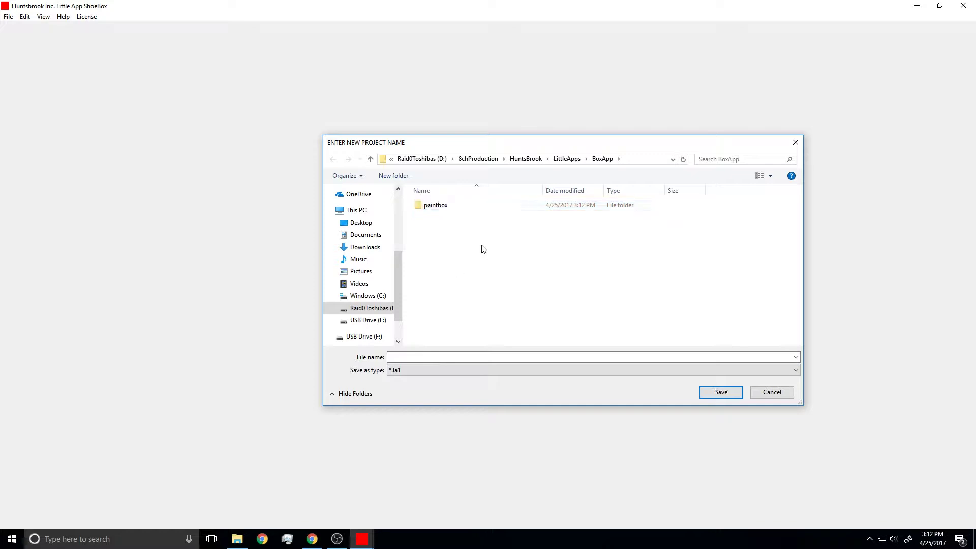
double_click(427, 207)
left_click(404, 356)
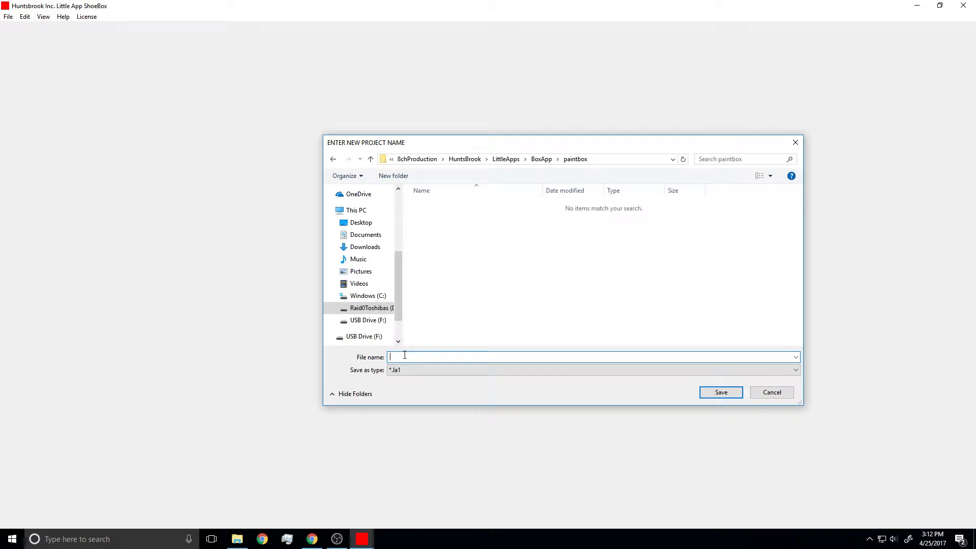
type("paintbox")
Step: Save the paintbox project and keep inches as input units to show the templates
left_click(730, 395)
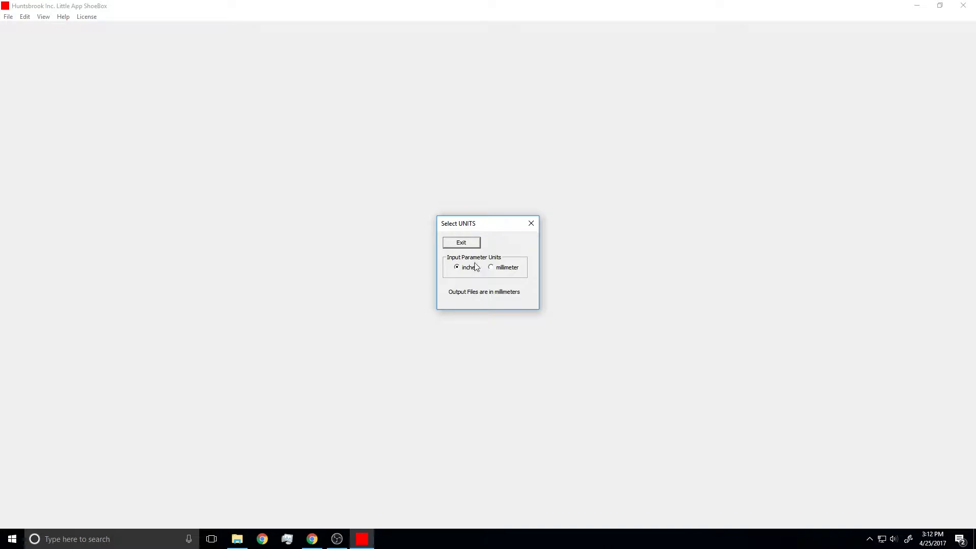
left_click(475, 243)
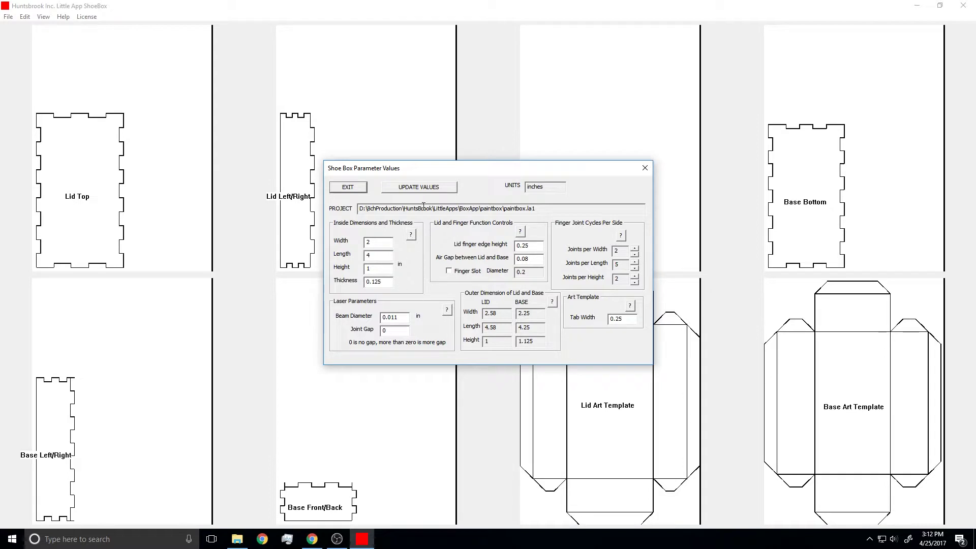
Step: Close the Shoe Box Parameter Values dialog
left_click(349, 187)
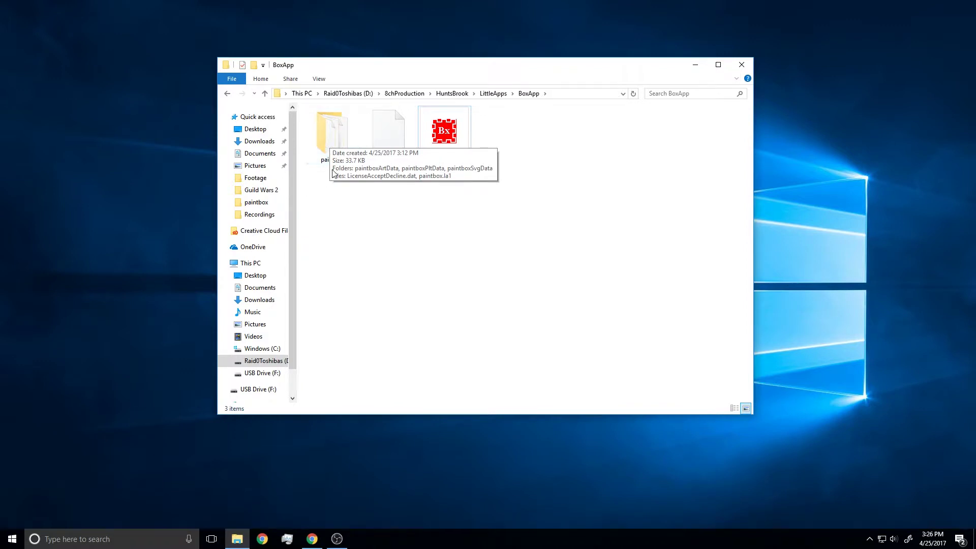
Step: Open the paintbox folder, check paintboxPltData and paintboxSvgData, then open paintboxArtData
double_click(330, 136)
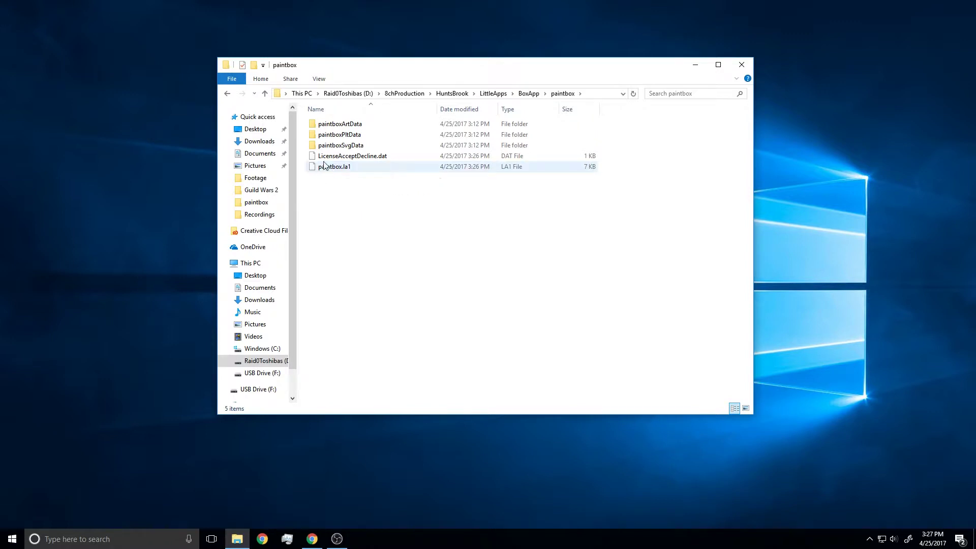
double_click(339, 136)
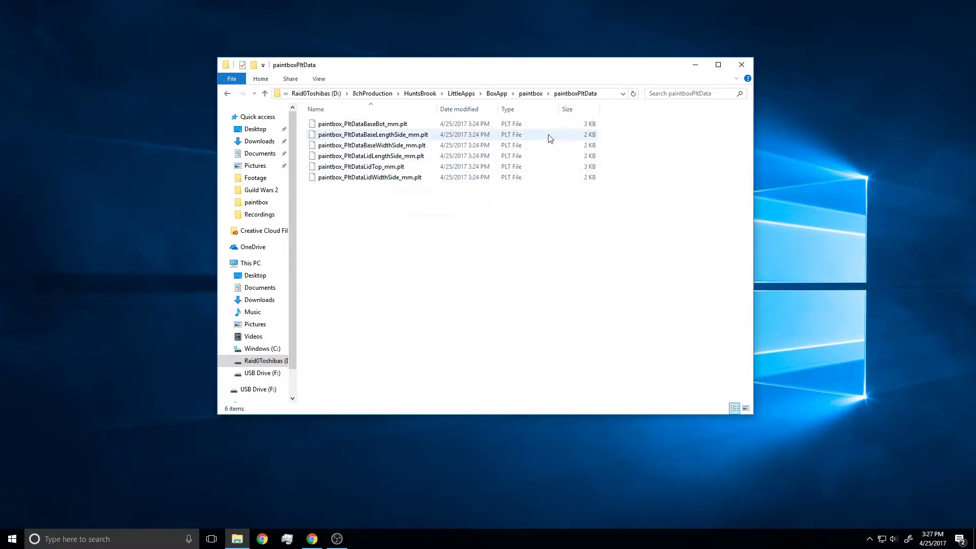
left_click(531, 94)
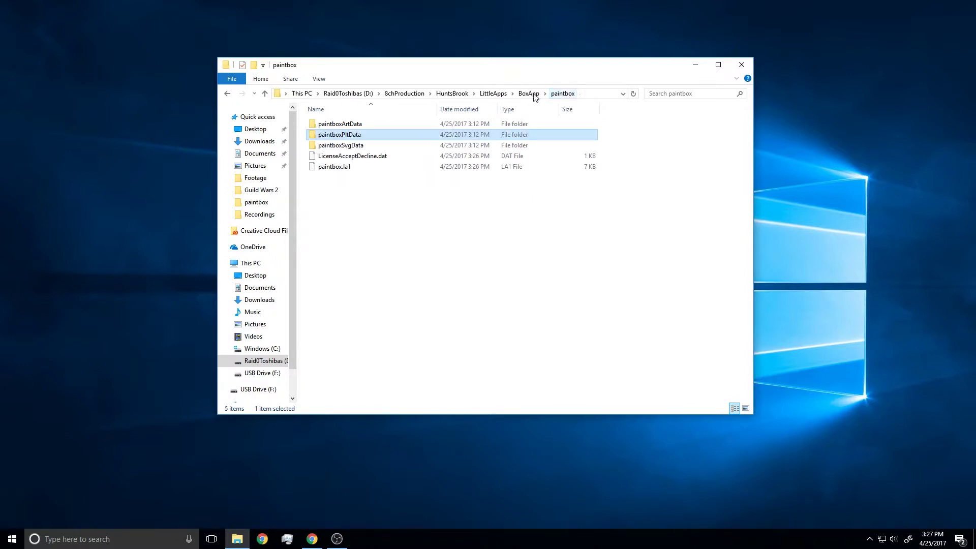
double_click(341, 146)
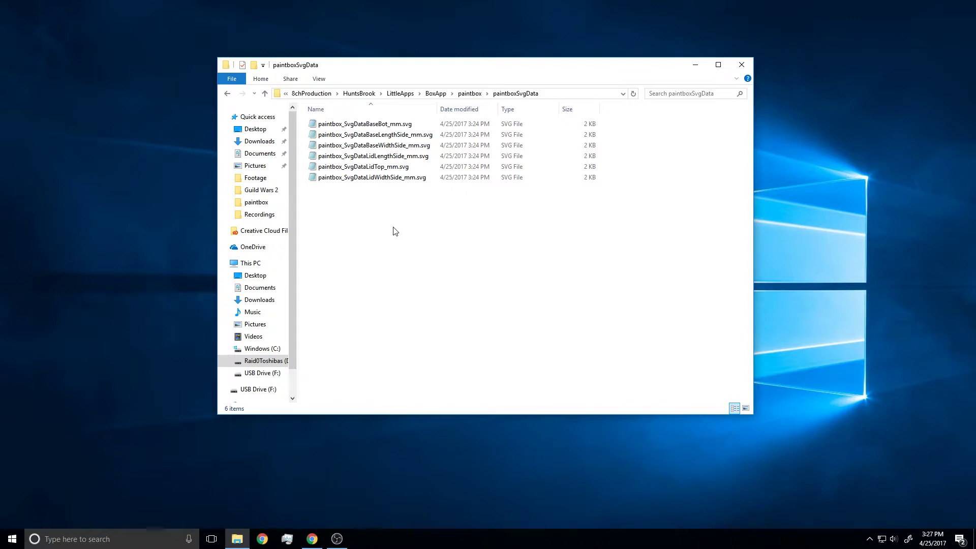
left_click(468, 94)
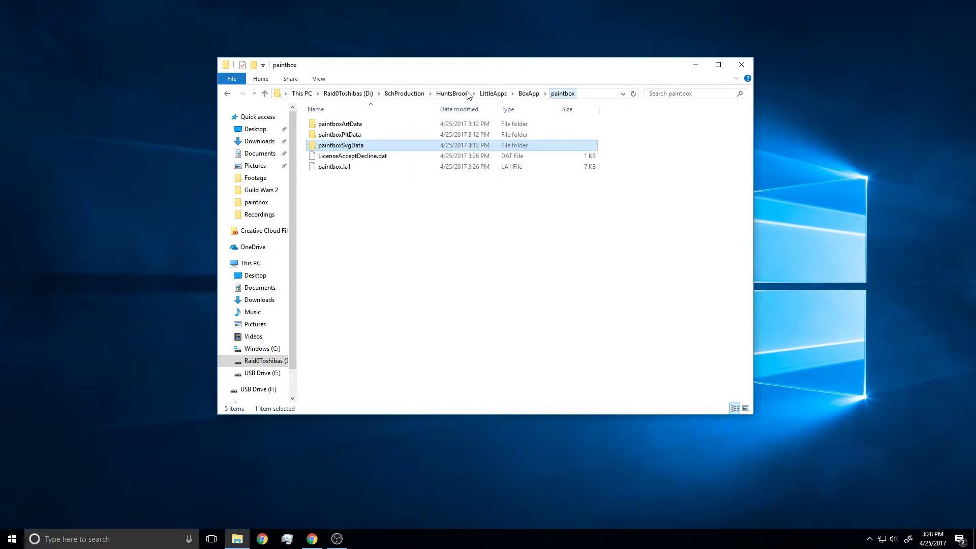
double_click(336, 127)
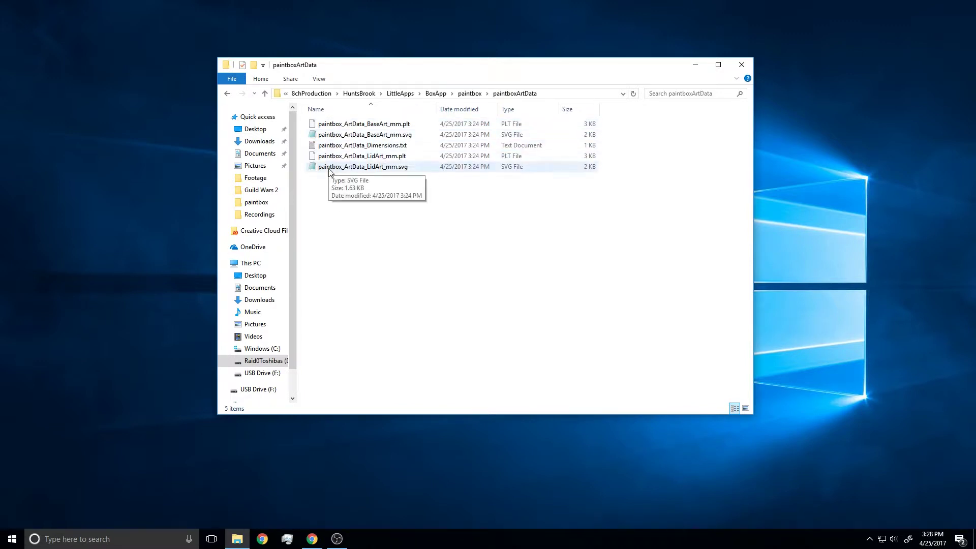
Step: Open paintbox_ArtData_Dimensions.txt in Notepad and move its window to the right
double_click(385, 147)
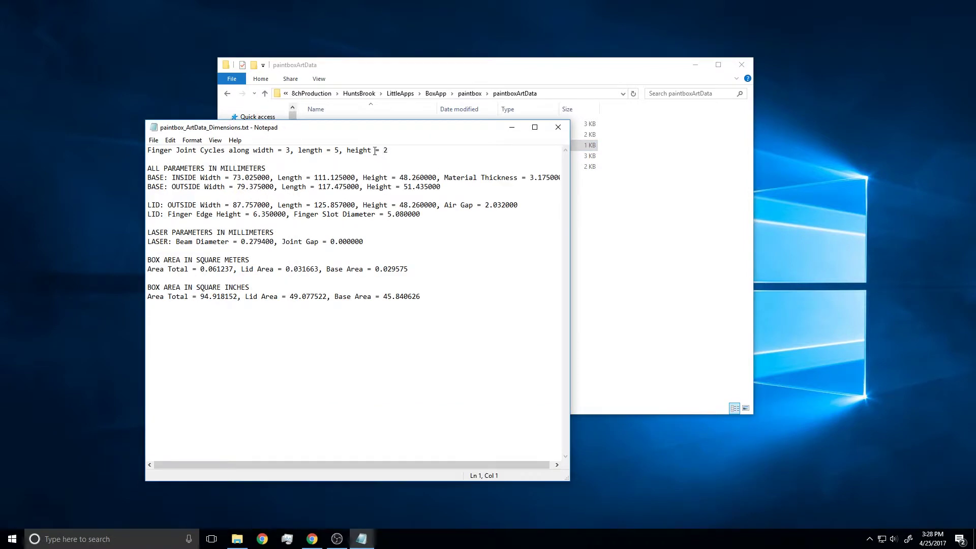
left_click_drag(358, 127, 626, 106)
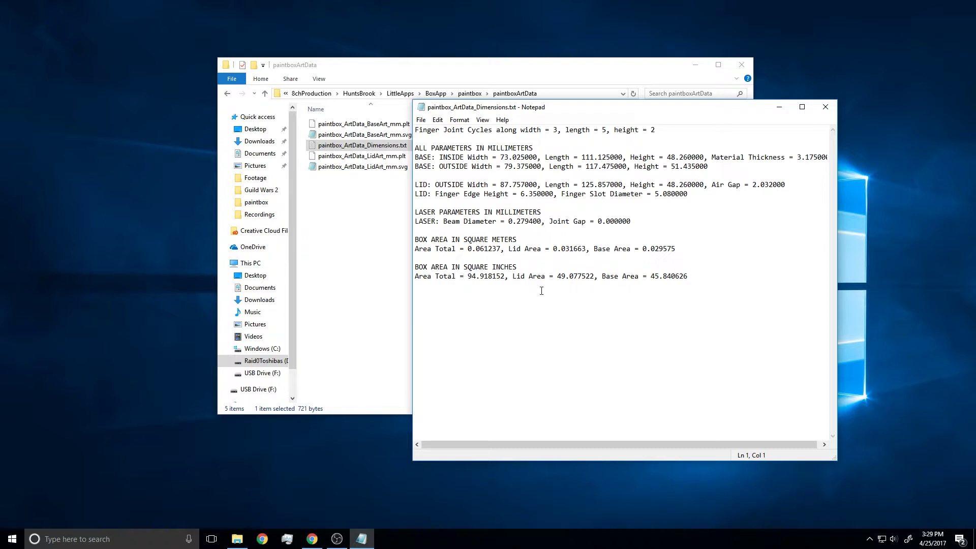
Step: Close the dimensions file and select the LidArt_mm .plt and .svg files
left_click(825, 107)
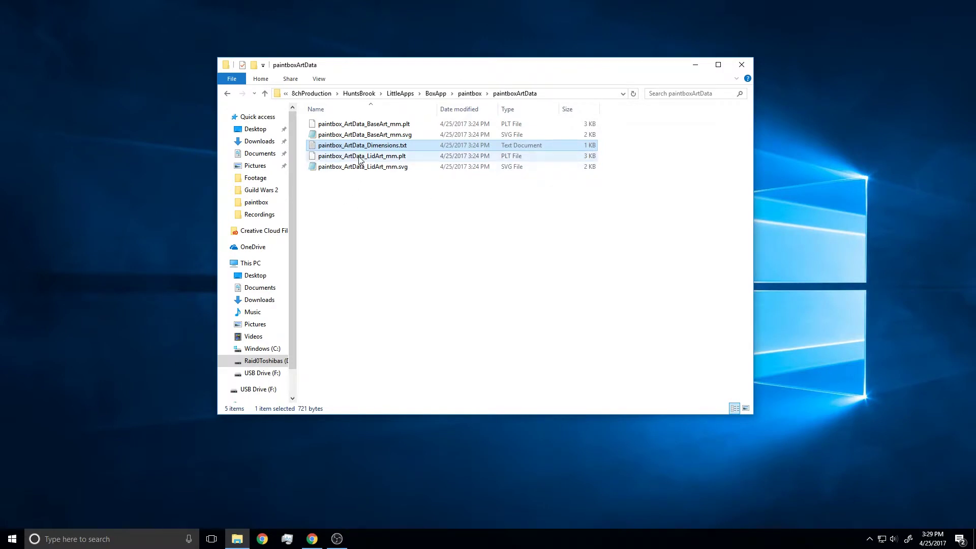
left_click(360, 157)
left_click(357, 167)
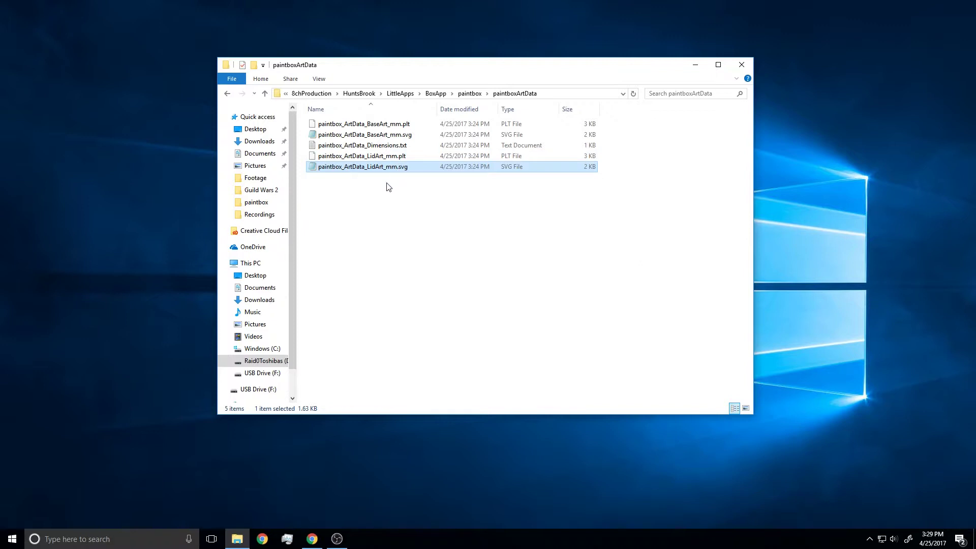
left_click(394, 156)
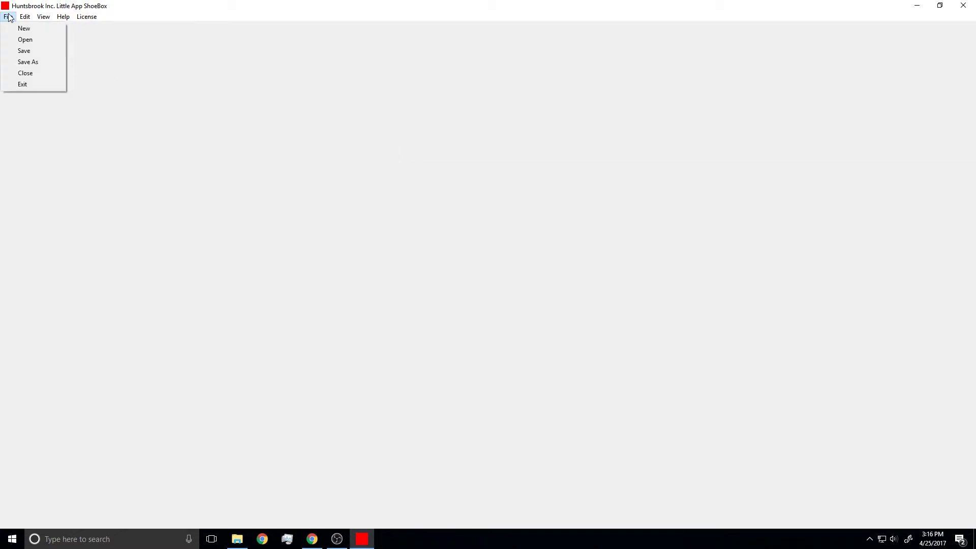
Step: Bring up the open-project dialog and select paintbox.la1
left_click(18, 42)
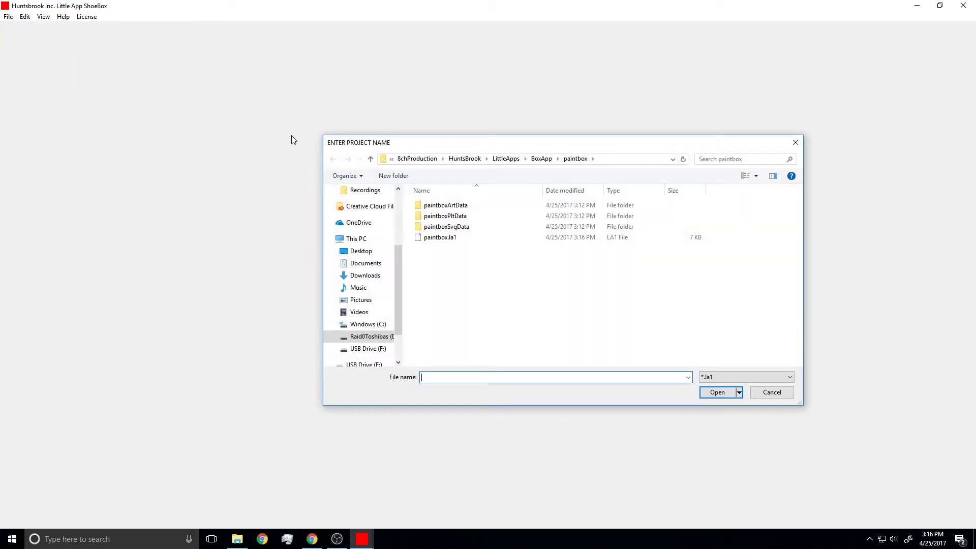
left_click(426, 238)
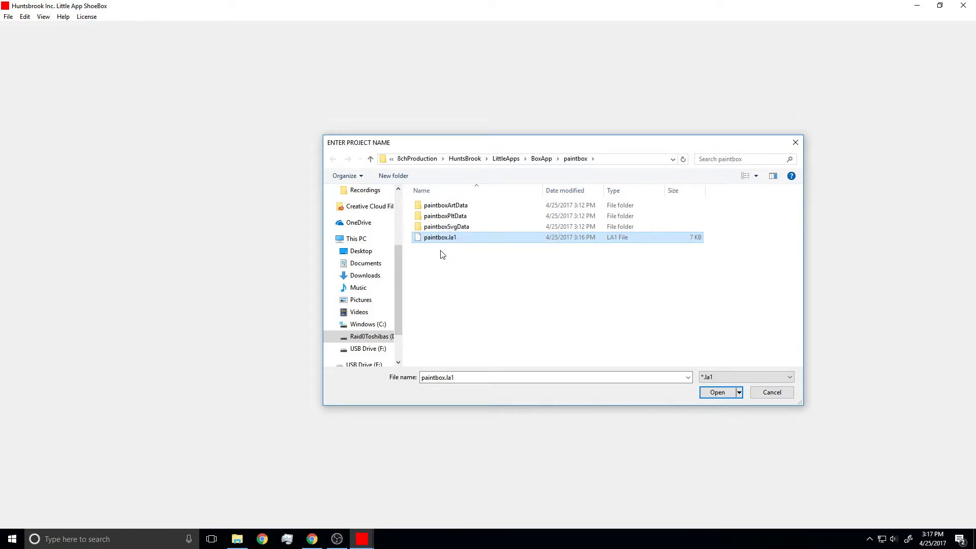
Step: Load paintbox.la1 to draw its lid, base and art templates
left_click(719, 394)
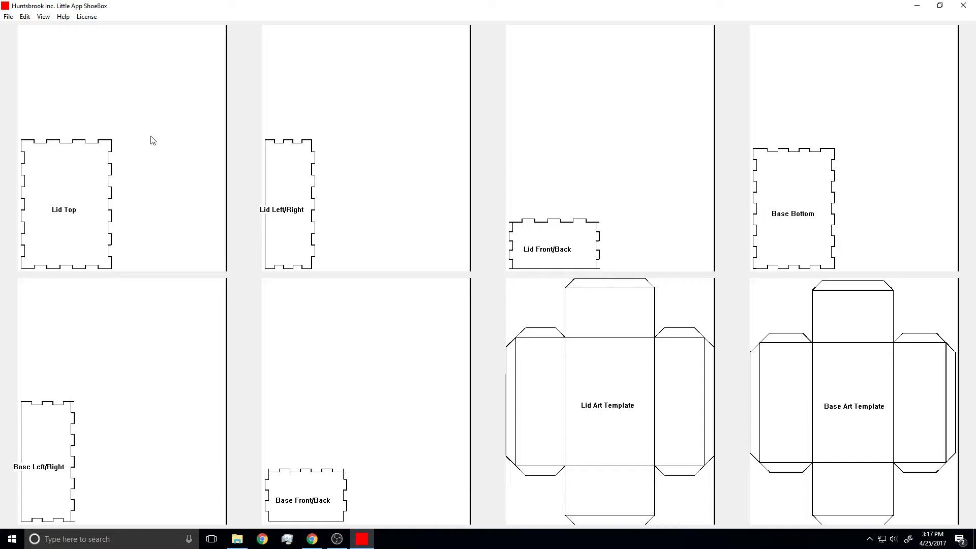
left_click(29, 19)
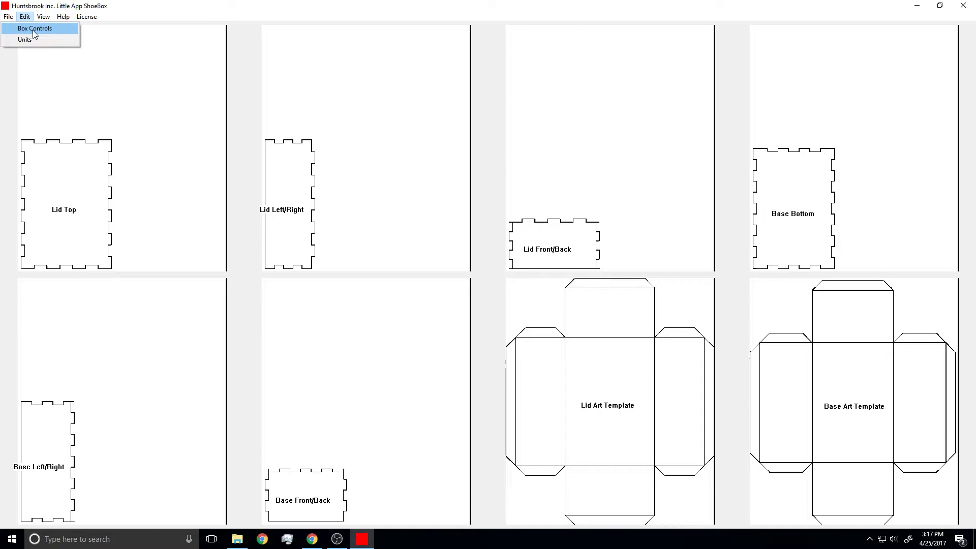
Step: Show the Box Controls parameter values and read then close the Inside Dimensions help
left_click(32, 30)
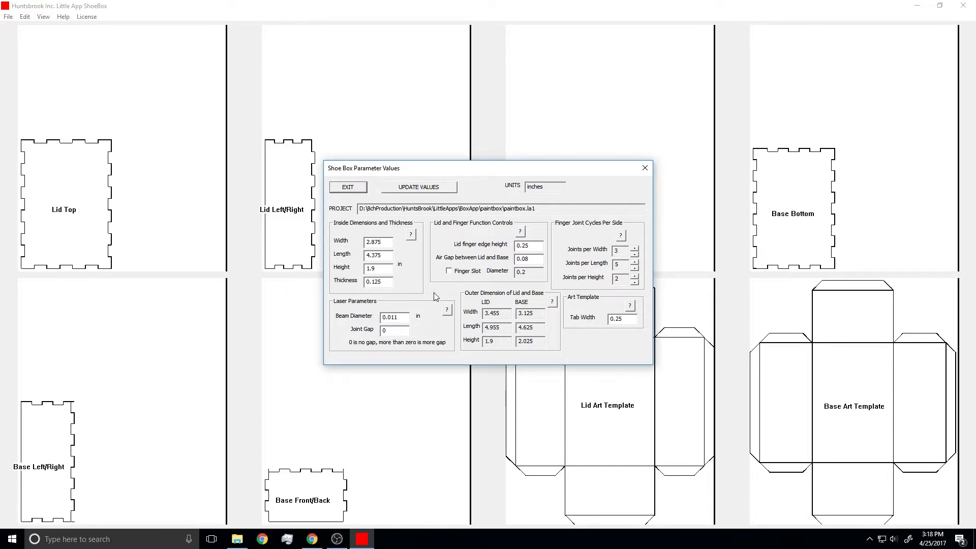
left_click(413, 236)
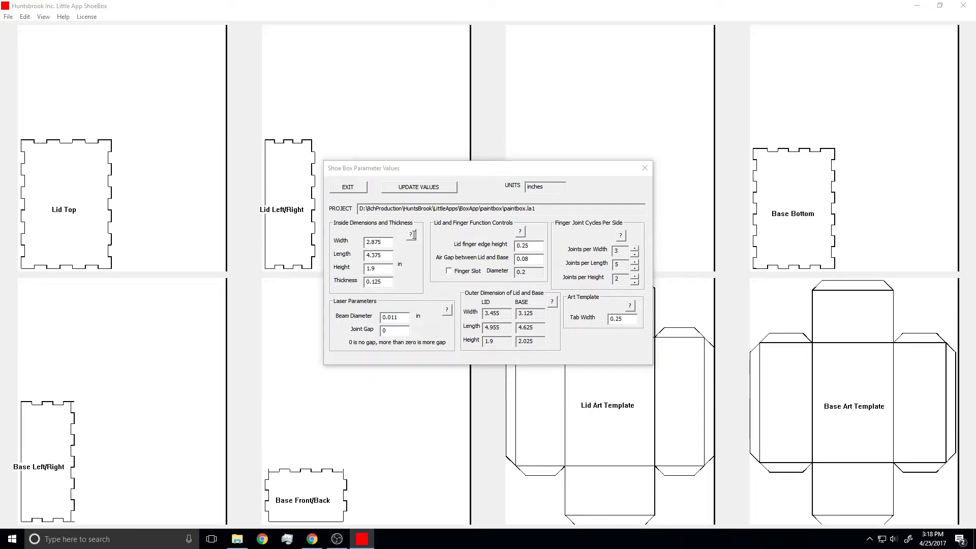
left_click(414, 236)
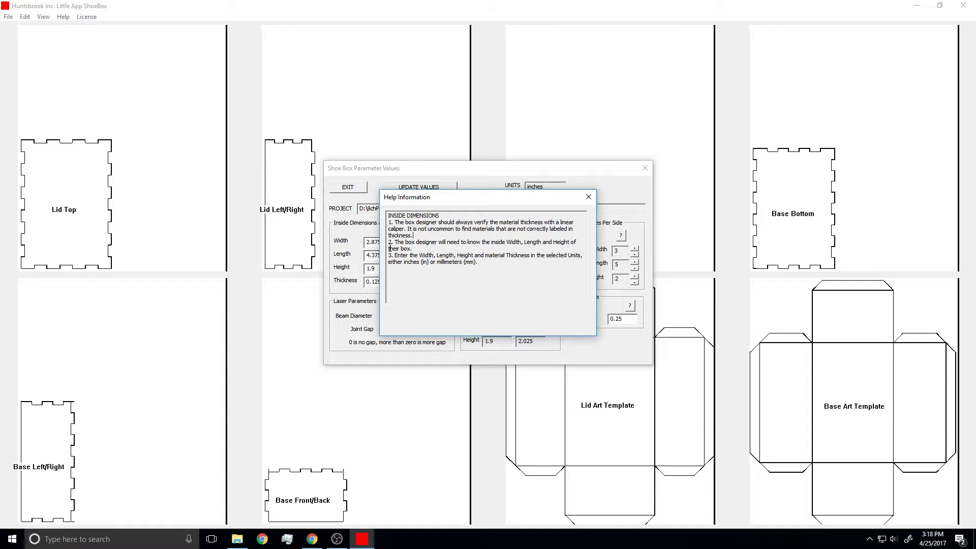
left_click(588, 197)
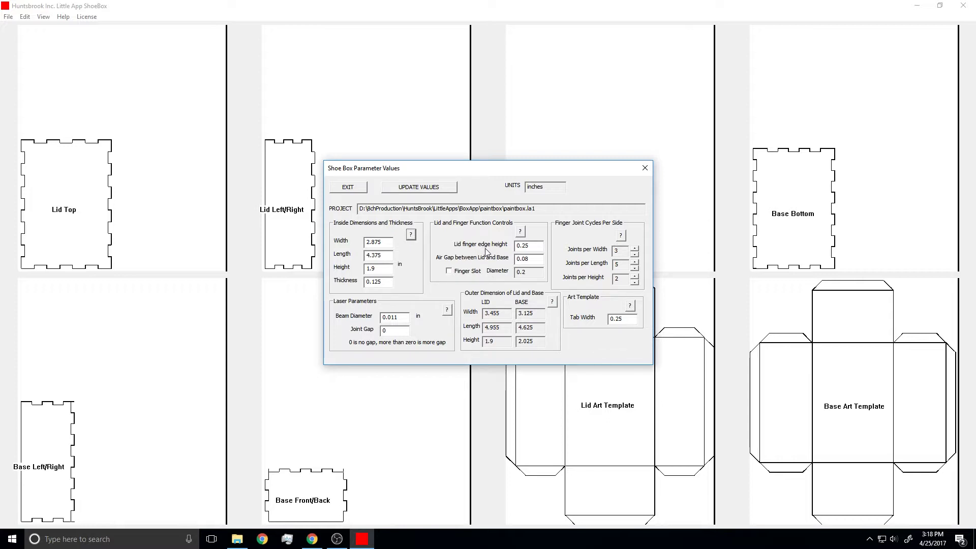
left_click(522, 233)
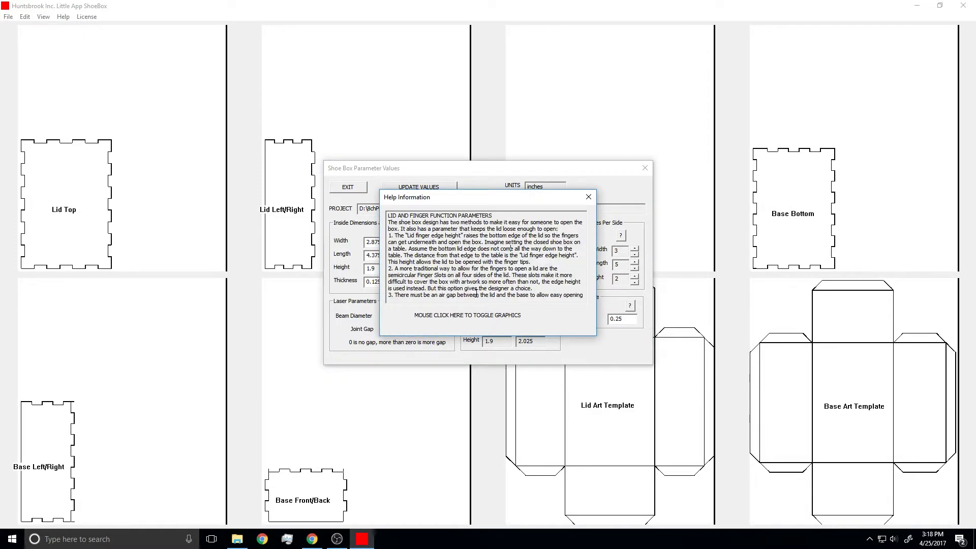
left_click(458, 316)
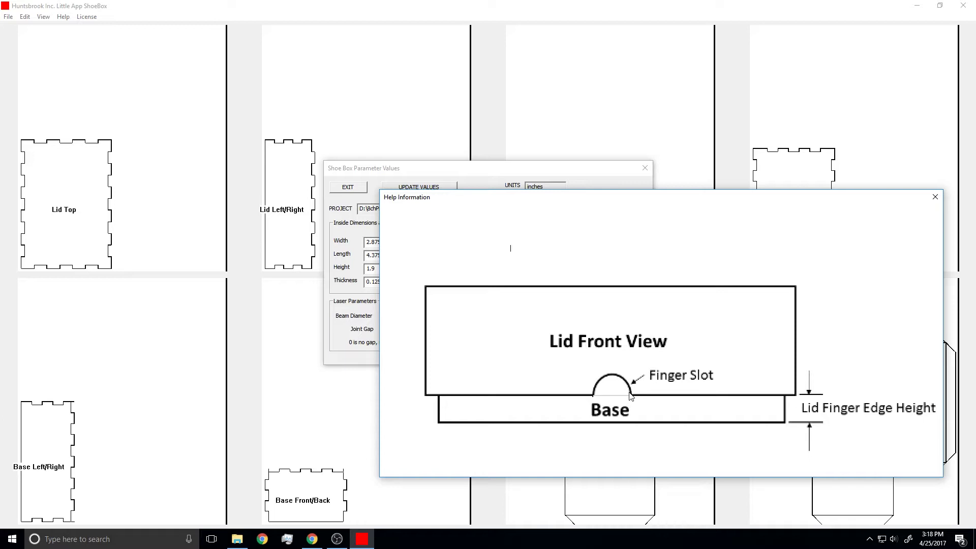
left_click(543, 454)
left_click(588, 198)
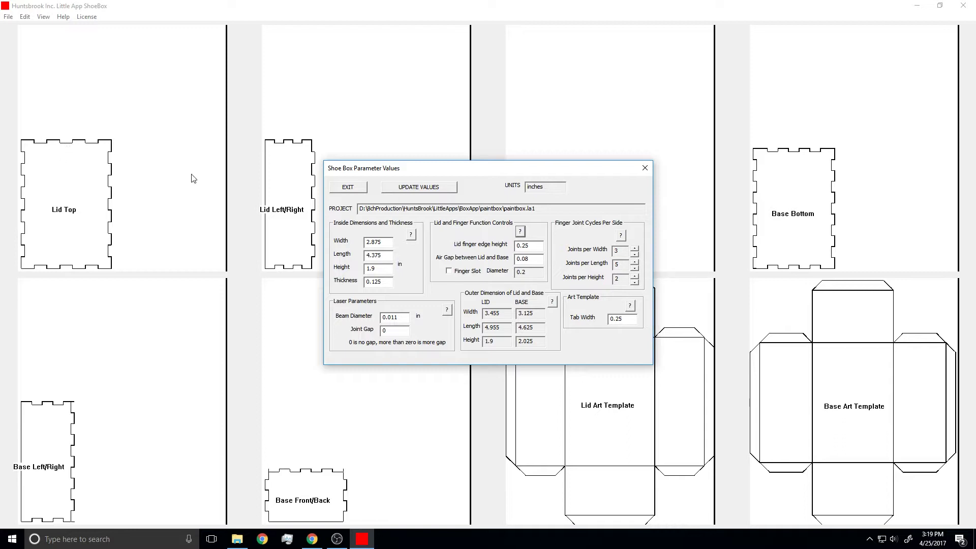
left_click(636, 248)
left_click(636, 248)
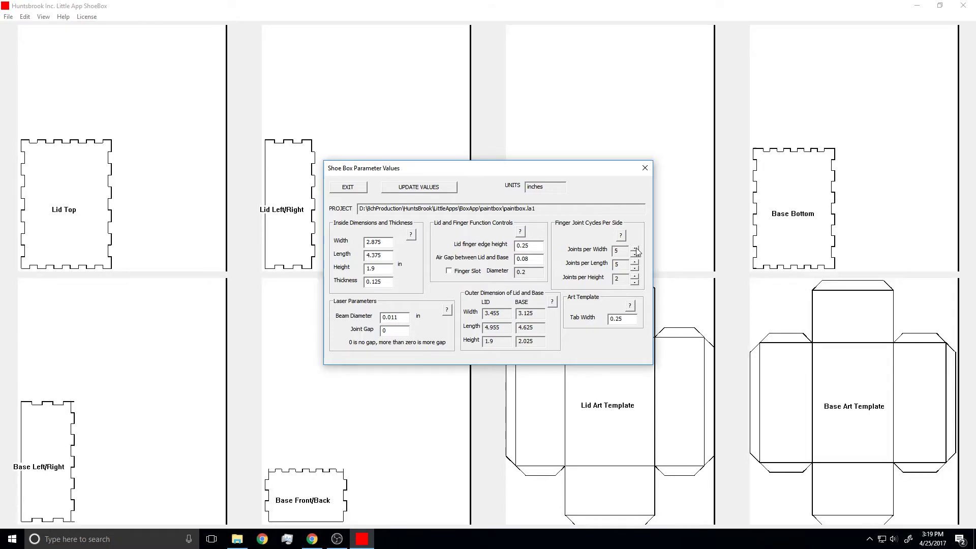
left_click(636, 248)
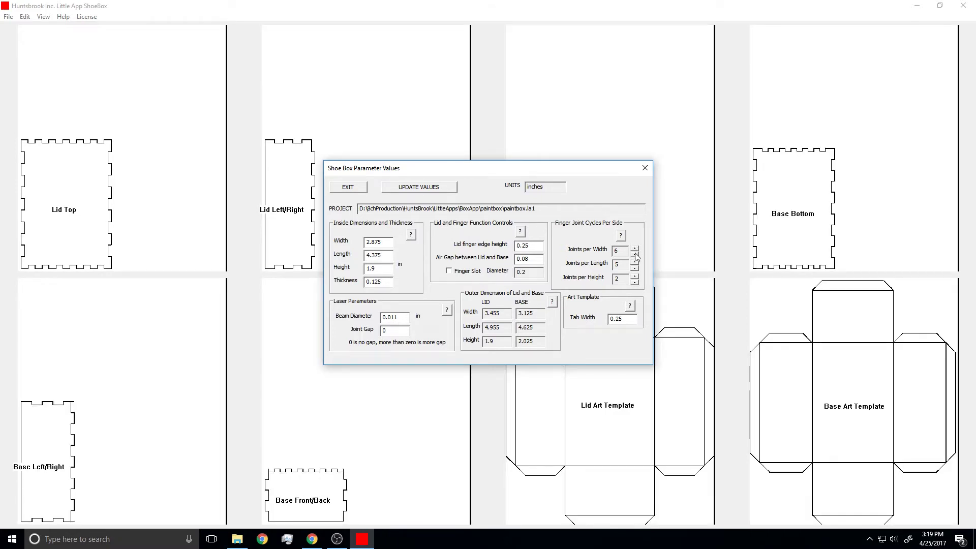
left_click(636, 256)
left_click(635, 255)
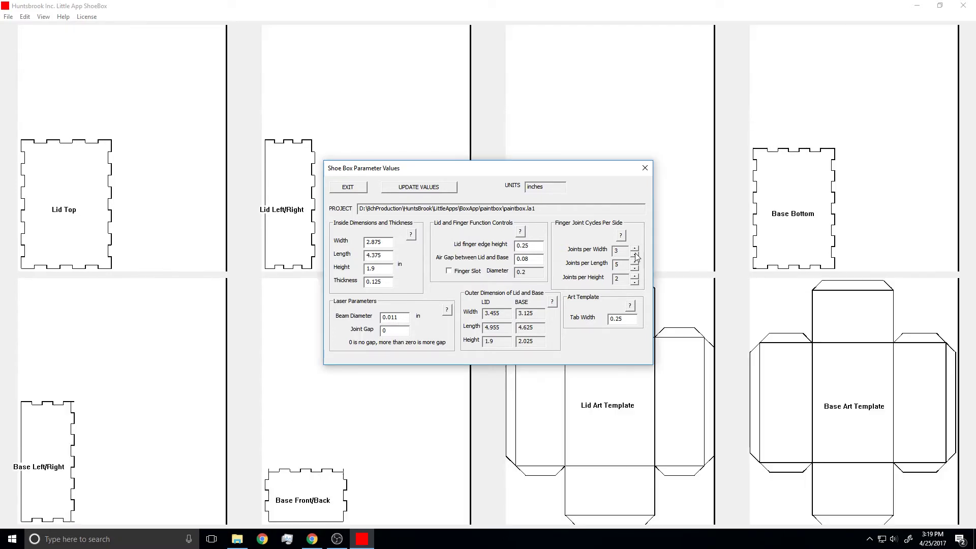
left_click(636, 256)
left_click(633, 307)
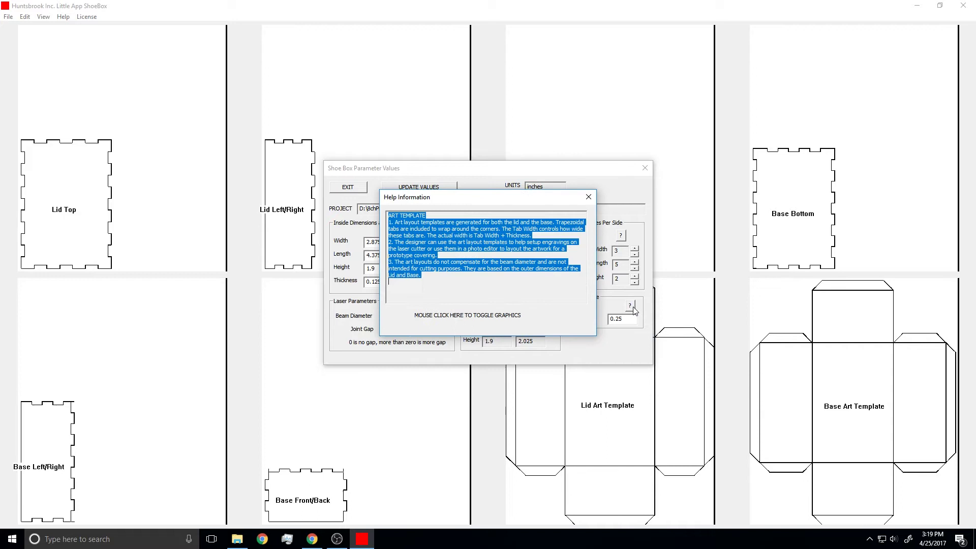
left_click(491, 316)
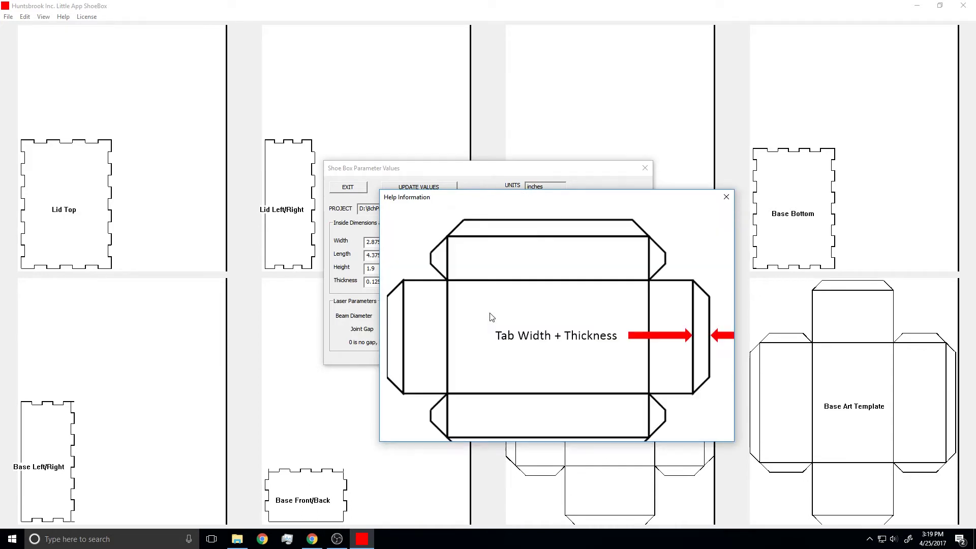
left_click(726, 198)
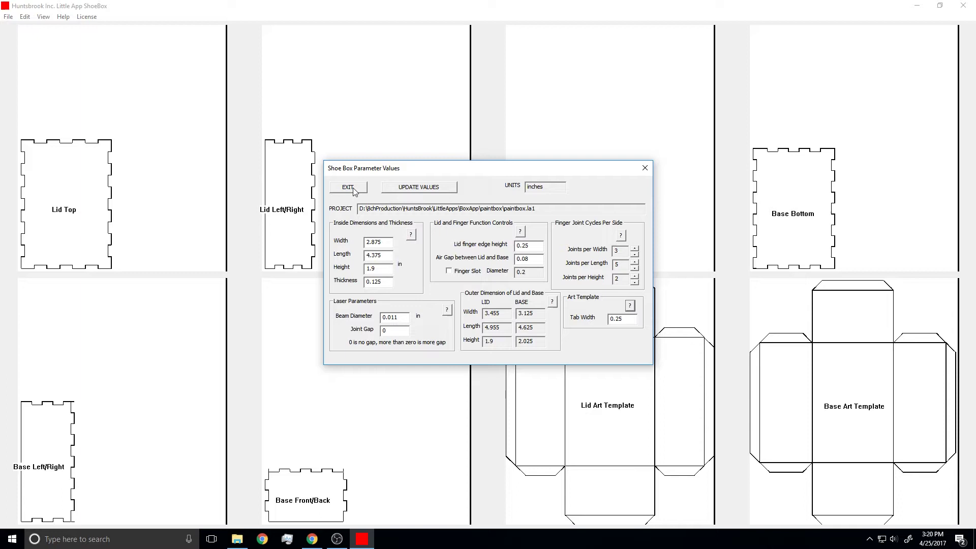
Step: Apply the current box parameter values, then change the input units from inches to millimeters
left_click(407, 190)
left_click(349, 188)
left_click(29, 17)
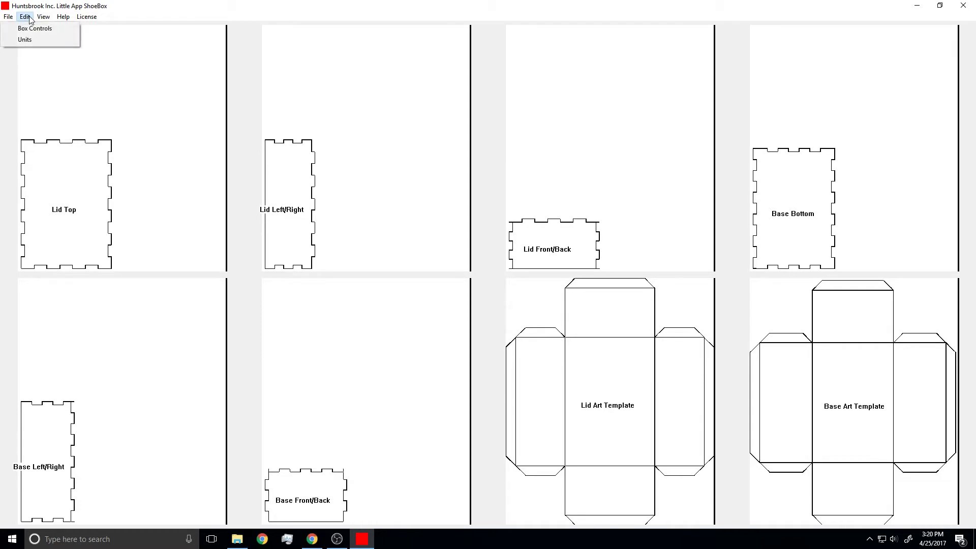
left_click(20, 41)
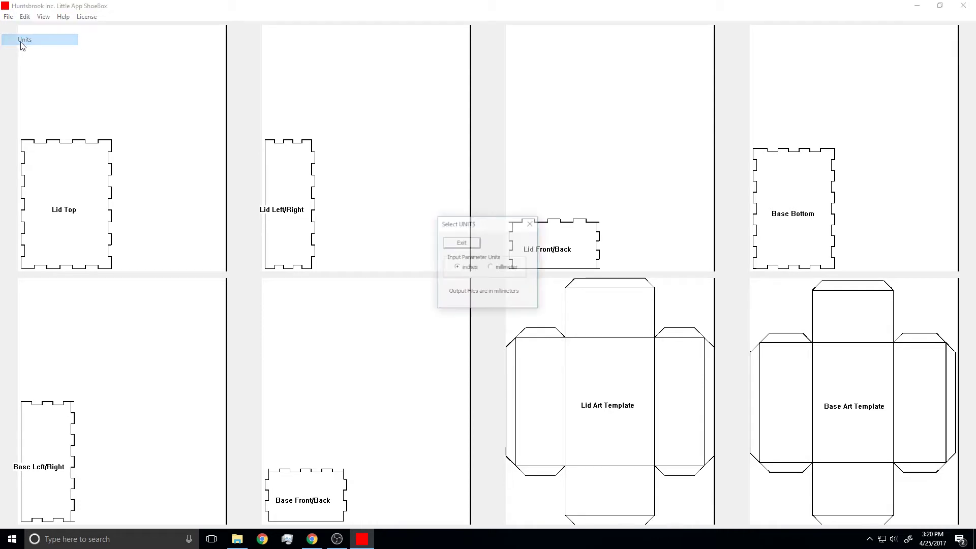
left_click(490, 268)
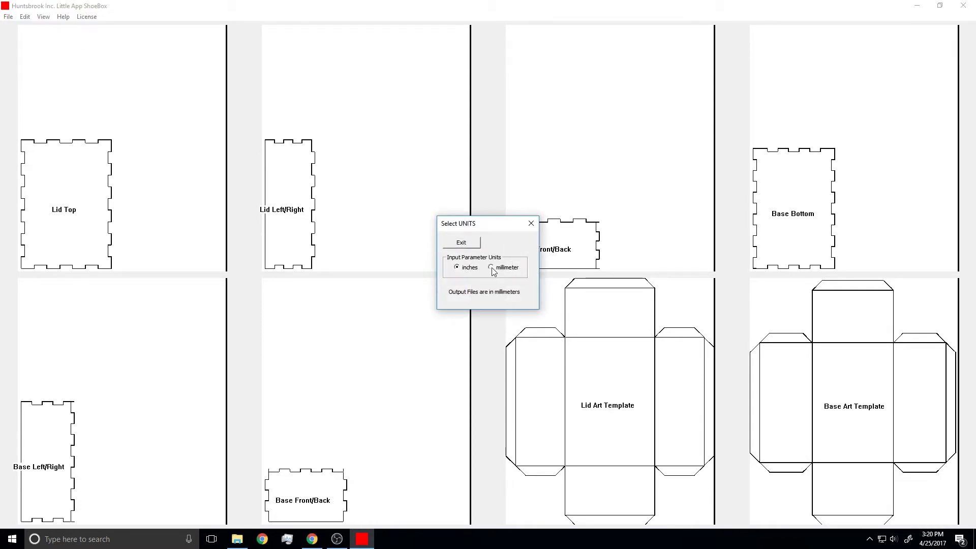
left_click(451, 246)
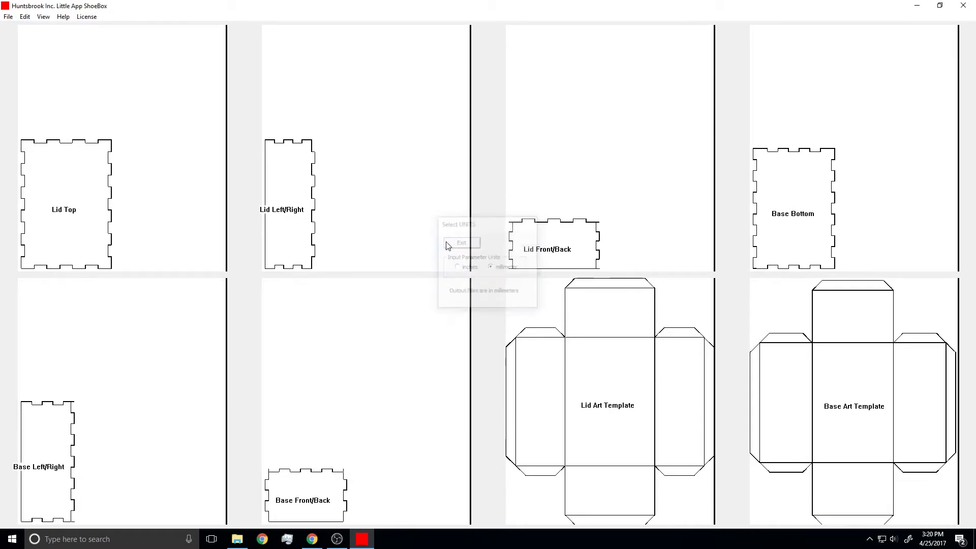
Step: Reopen Box Controls to check the parameters now shown in millimeters
left_click(25, 17)
left_click(31, 29)
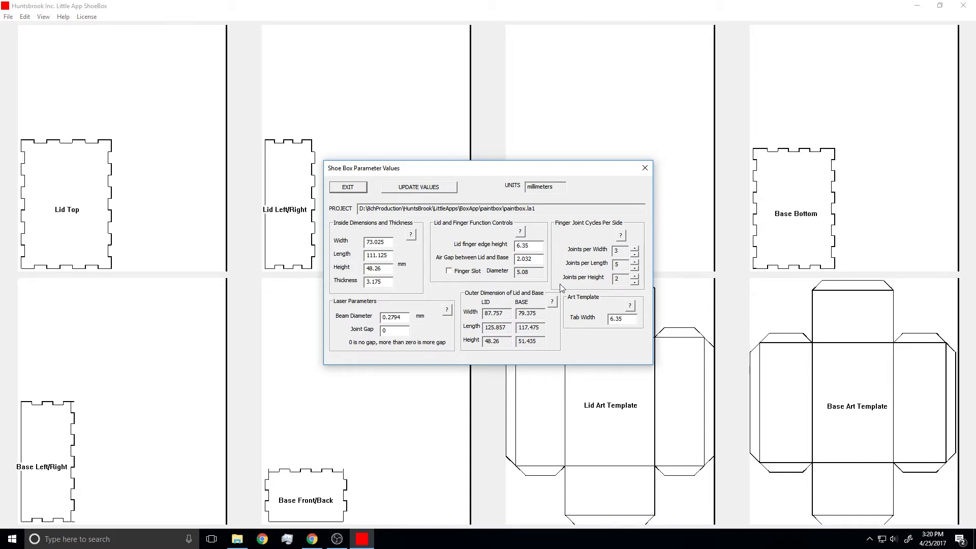
left_click(347, 188)
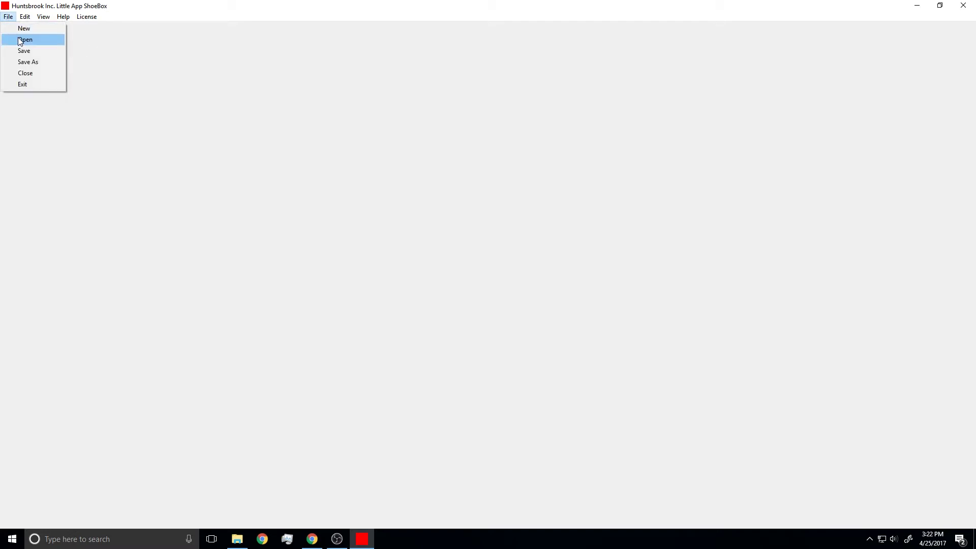
Step: Load the paintbox.la1 project file
left_click(21, 38)
left_click(454, 239)
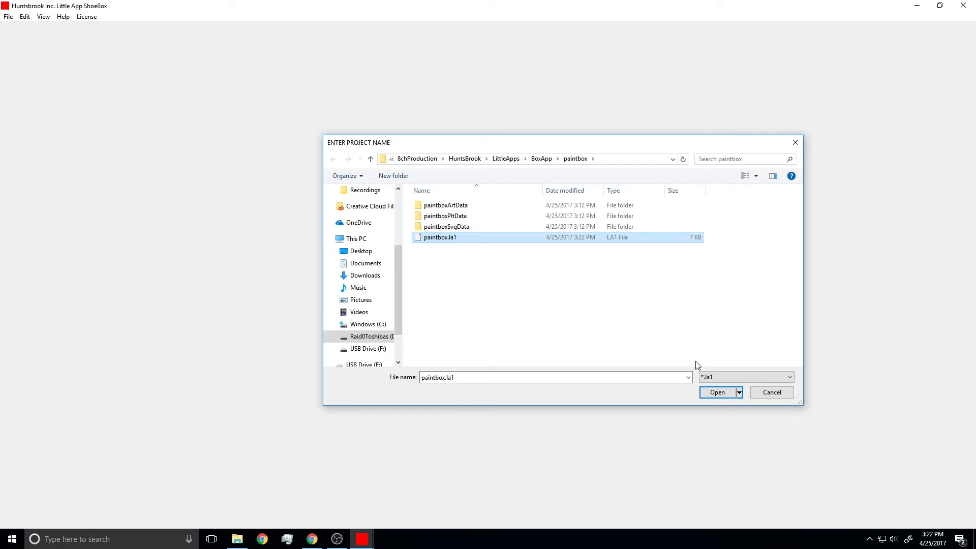
left_click(717, 393)
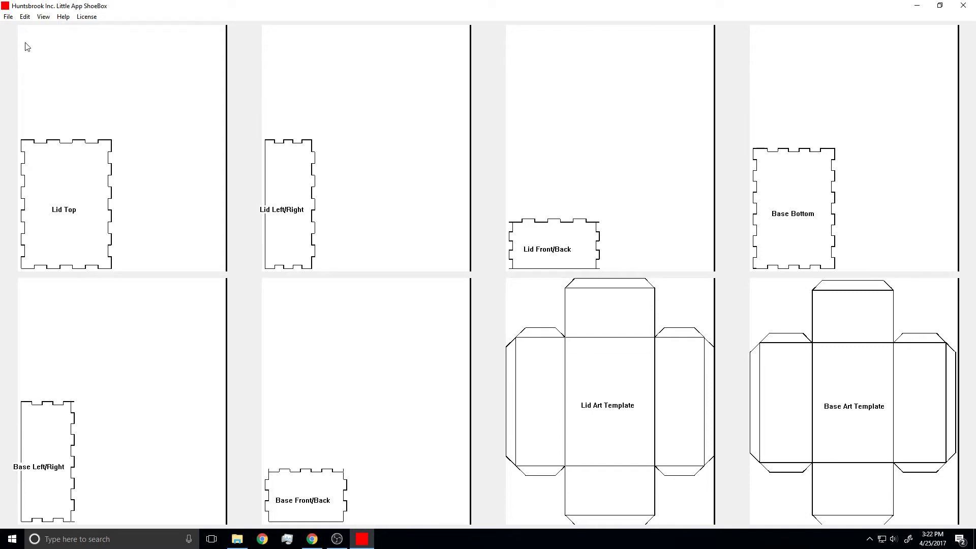
Step: In Display Controls, hide every part except Lid Top, including both art templates
left_click(43, 17)
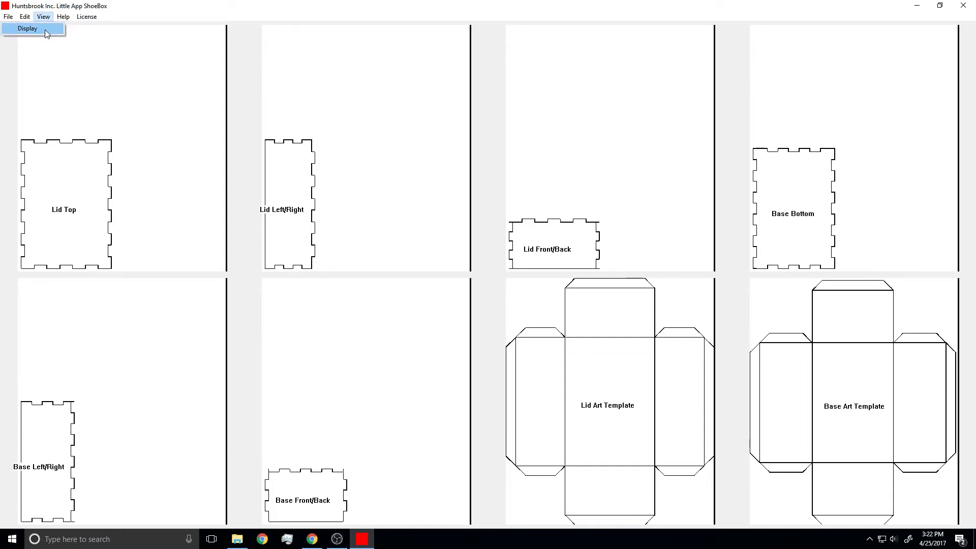
left_click(36, 28)
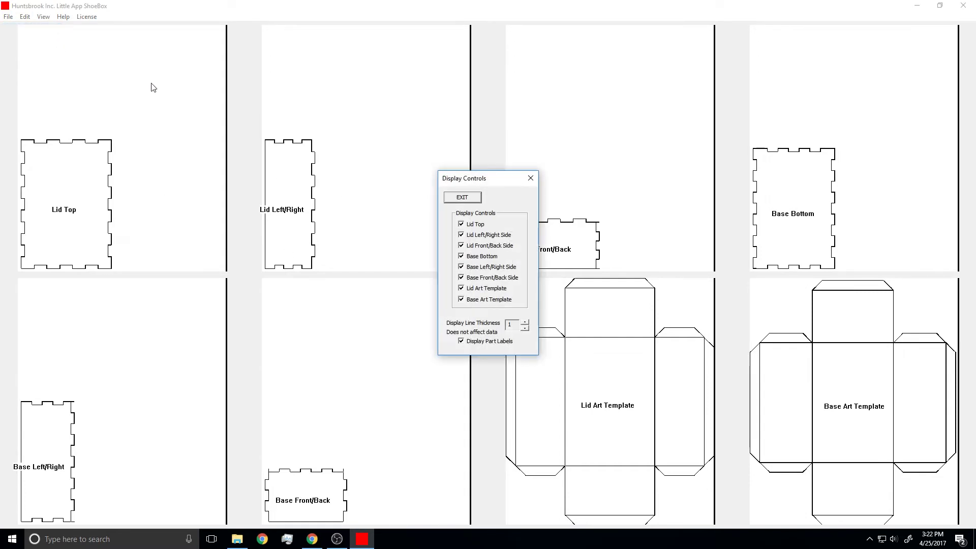
left_click(464, 301)
left_click(461, 289)
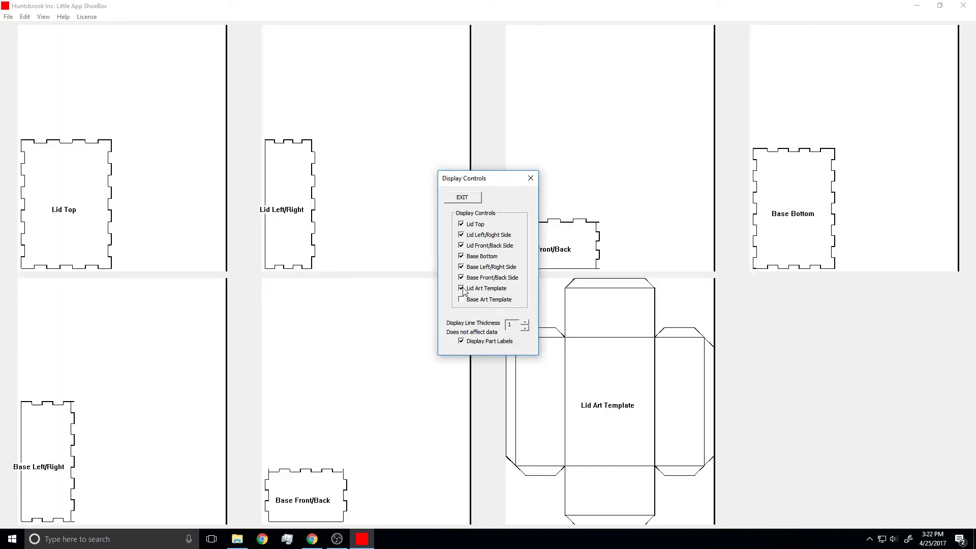
left_click(461, 278)
left_click(461, 267)
left_click(461, 256)
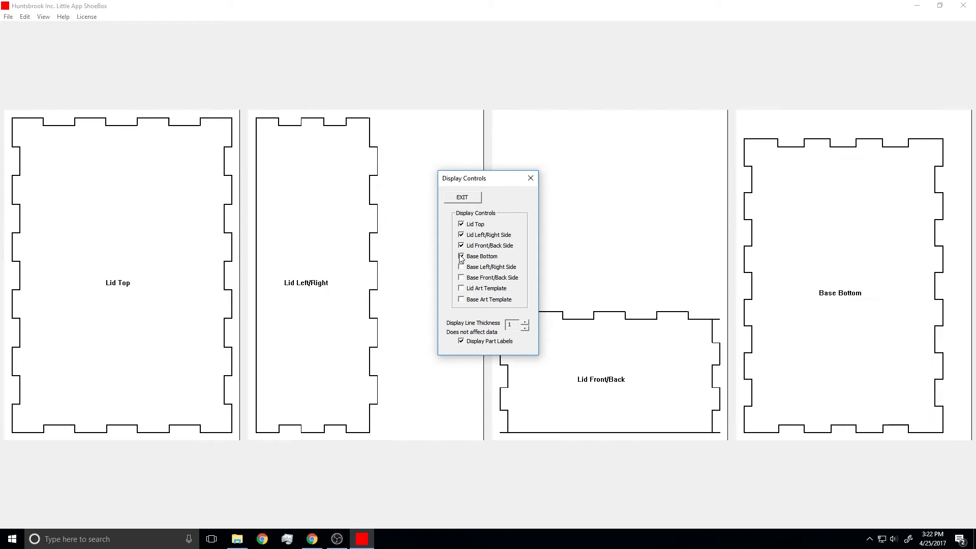
left_click(461, 245)
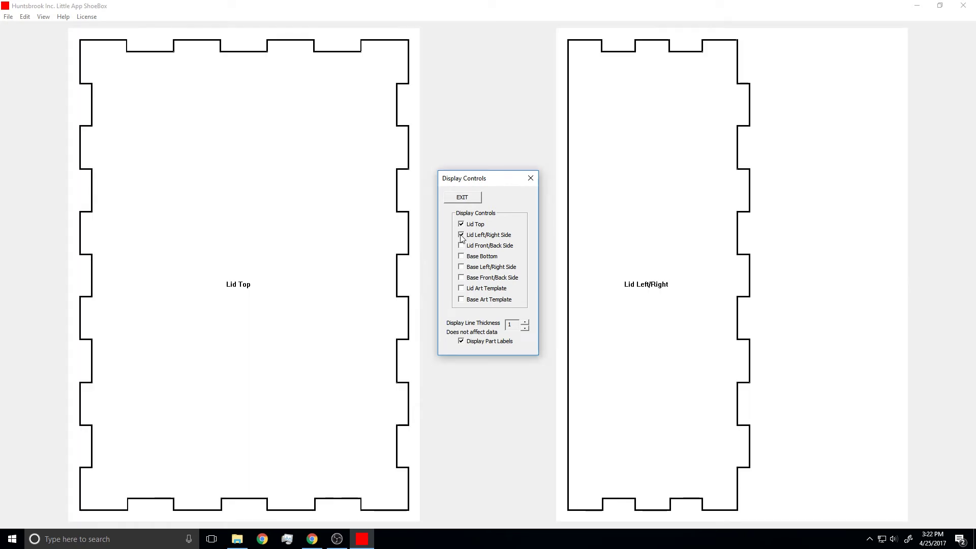
left_click(461, 236)
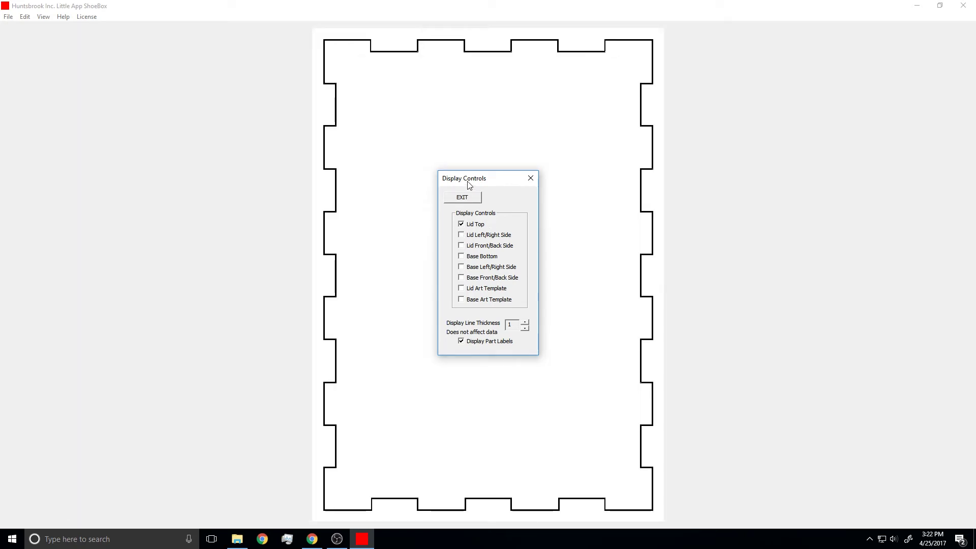
left_click_drag(470, 184, 793, 217)
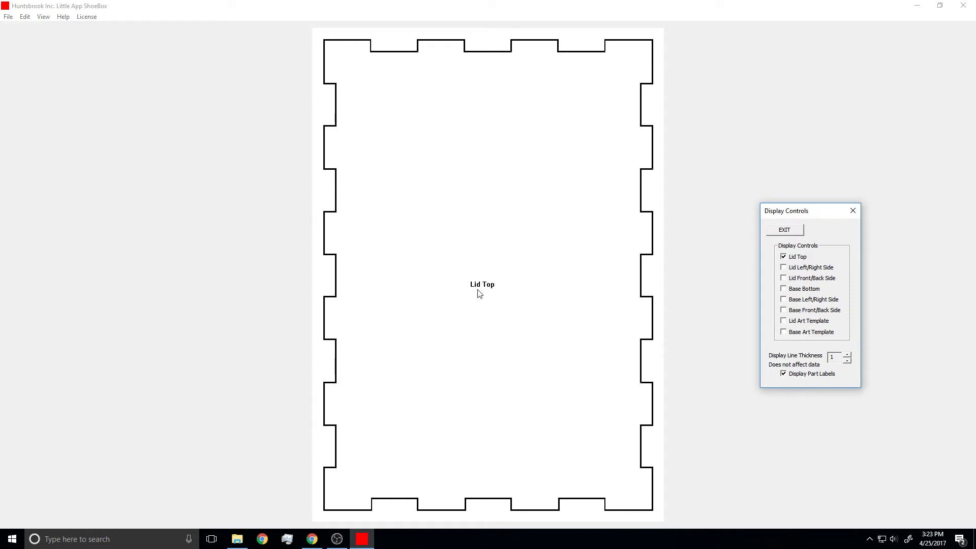
Step: Toggle part labels off and on, and spin line thickness from 0 to 4 and back to 1
left_click(784, 375)
left_click(784, 374)
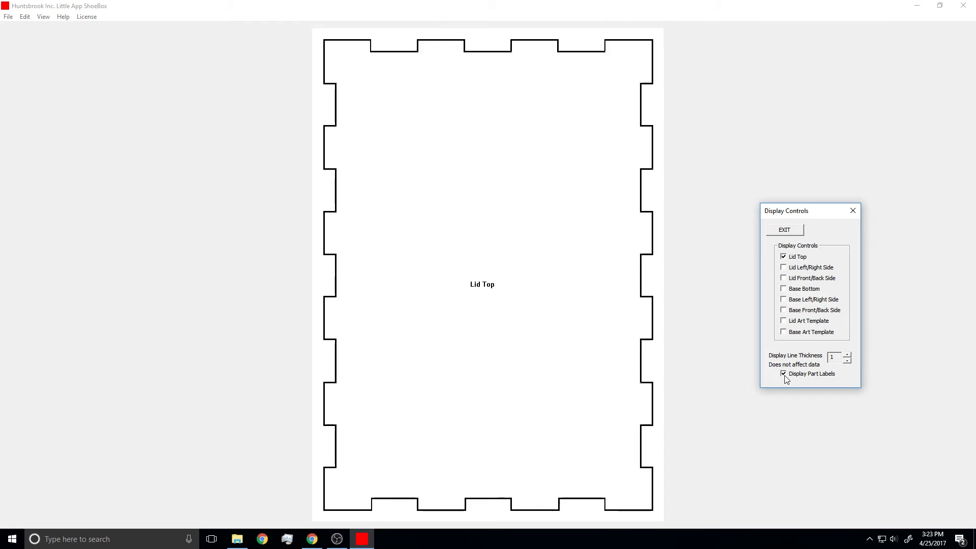
left_click(847, 361)
left_click(847, 362)
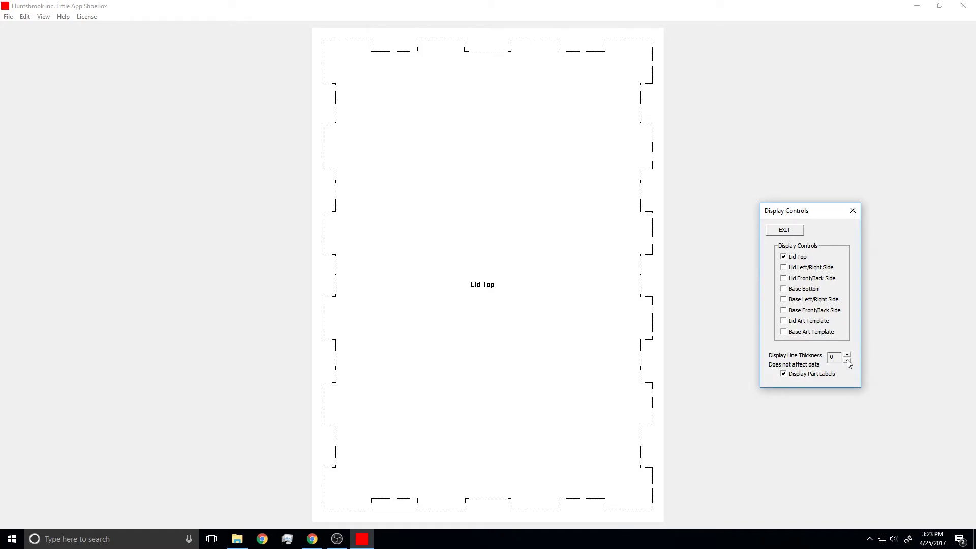
left_click(848, 357)
left_click(847, 357)
left_click(847, 357)
left_click(847, 358)
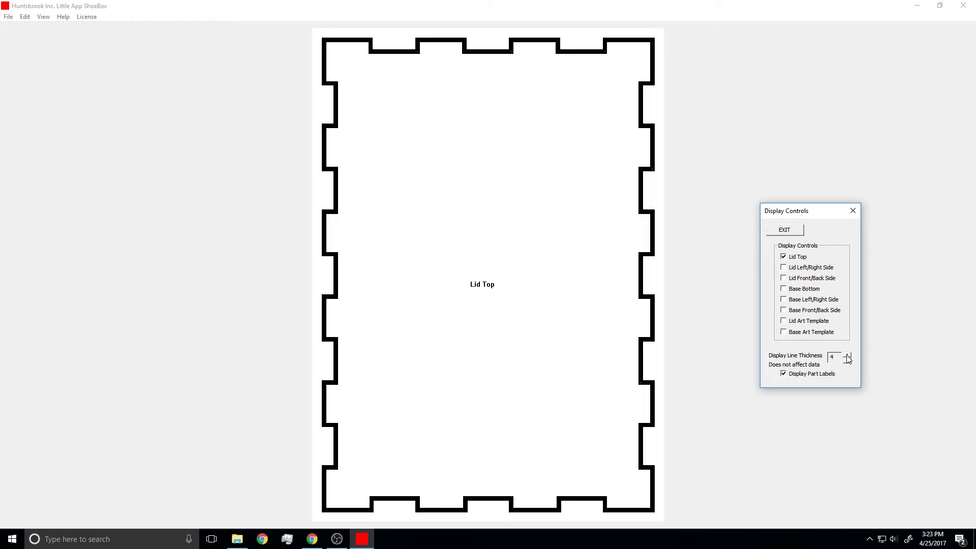
left_click(848, 361)
left_click(848, 362)
left_click(848, 361)
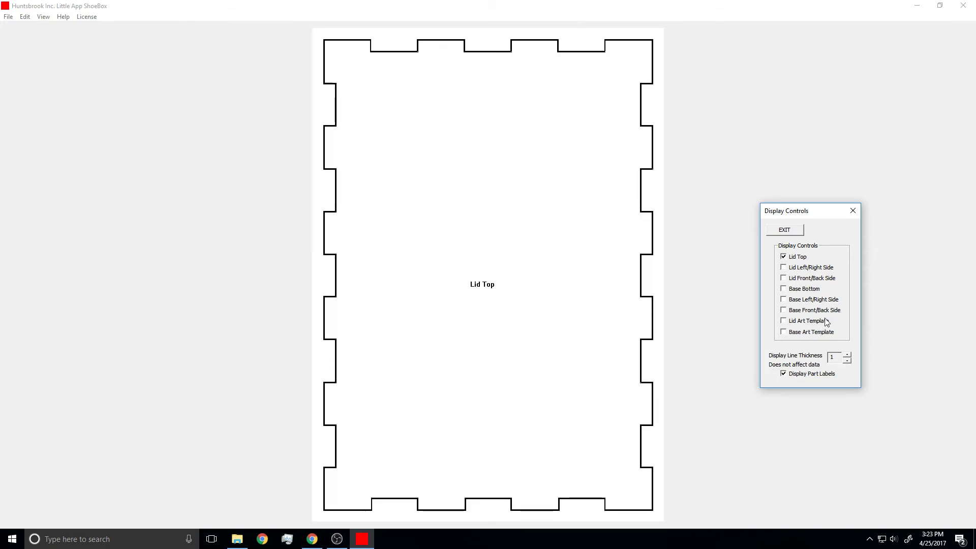
Step: Preview Lid Front/Back and Lid Left/Right without Lid Top, then close Display Controls
left_click(783, 279)
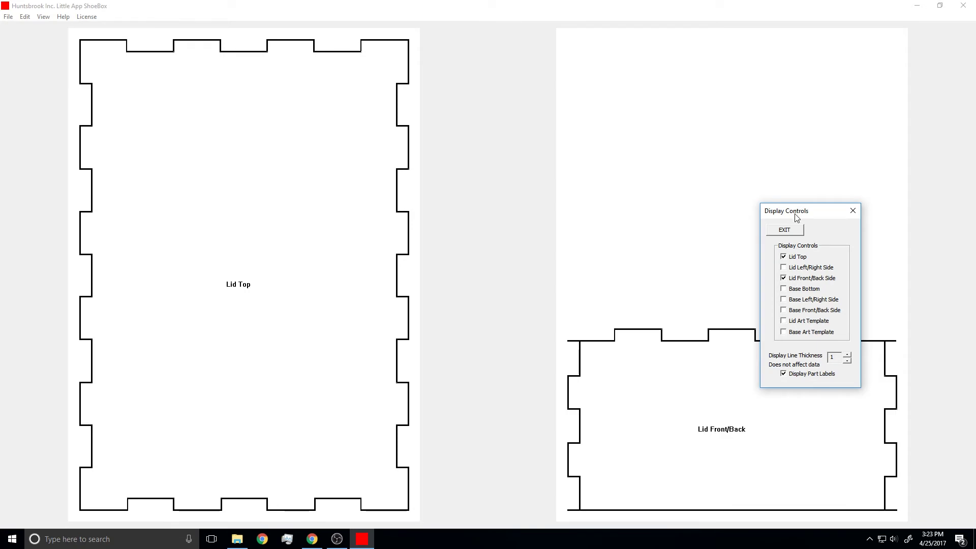
left_click_drag(796, 211, 390, 126)
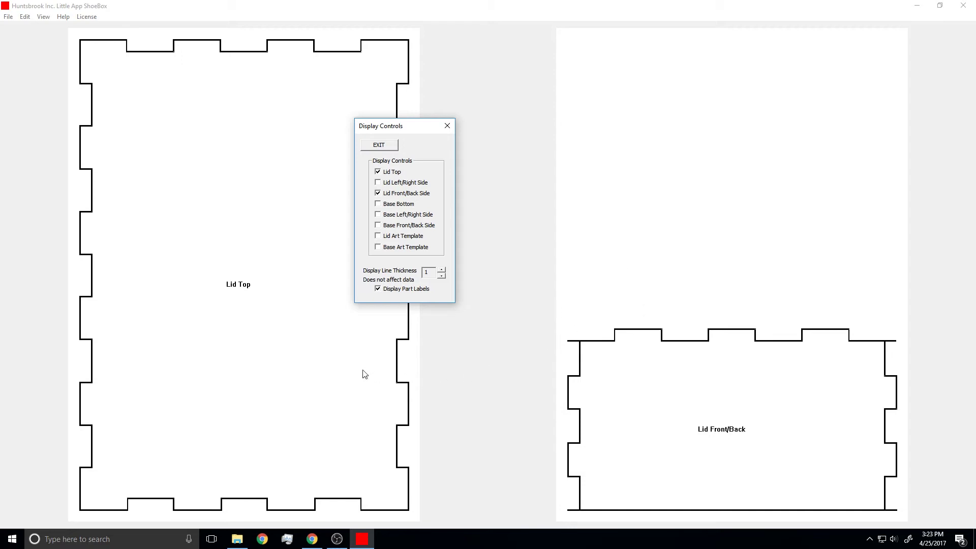
left_click(379, 172)
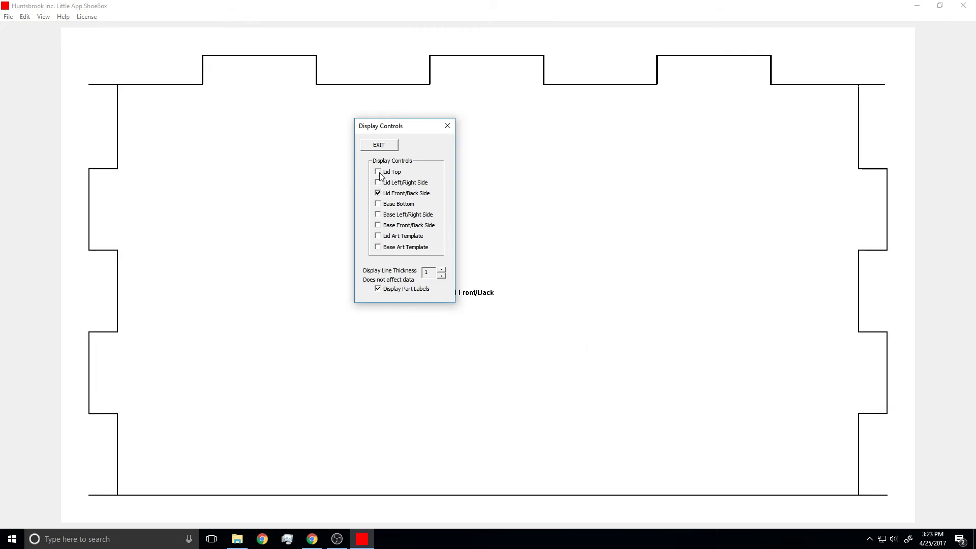
left_click_drag(395, 127, 743, 211)
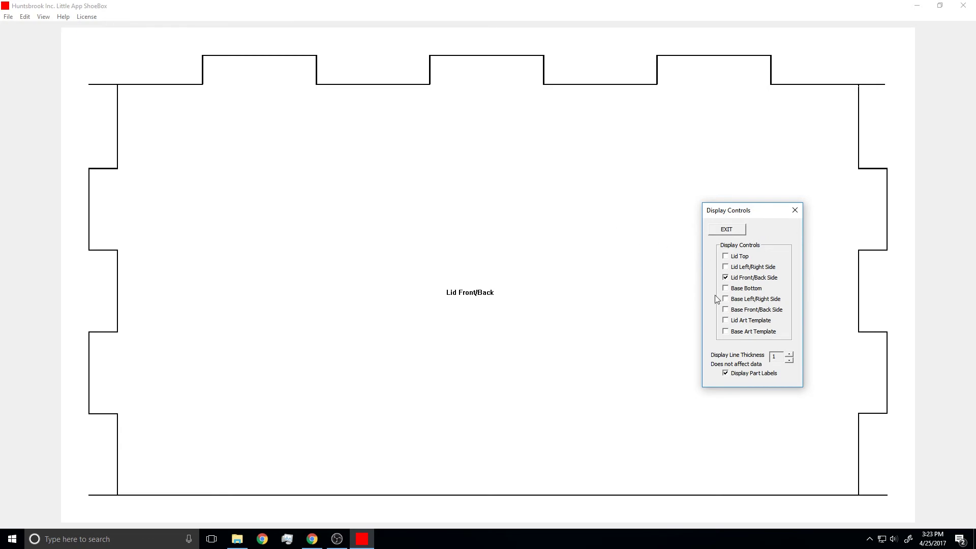
left_click(726, 267)
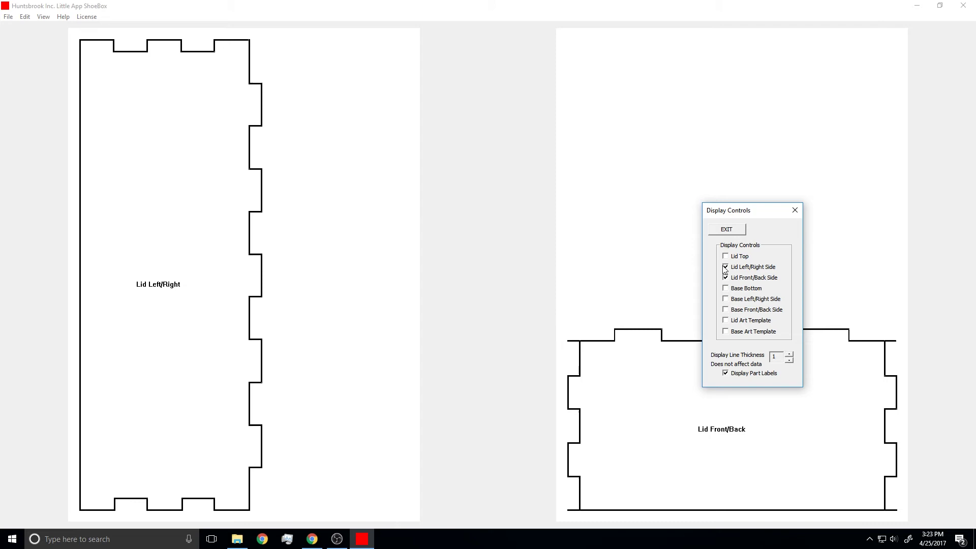
left_click(727, 229)
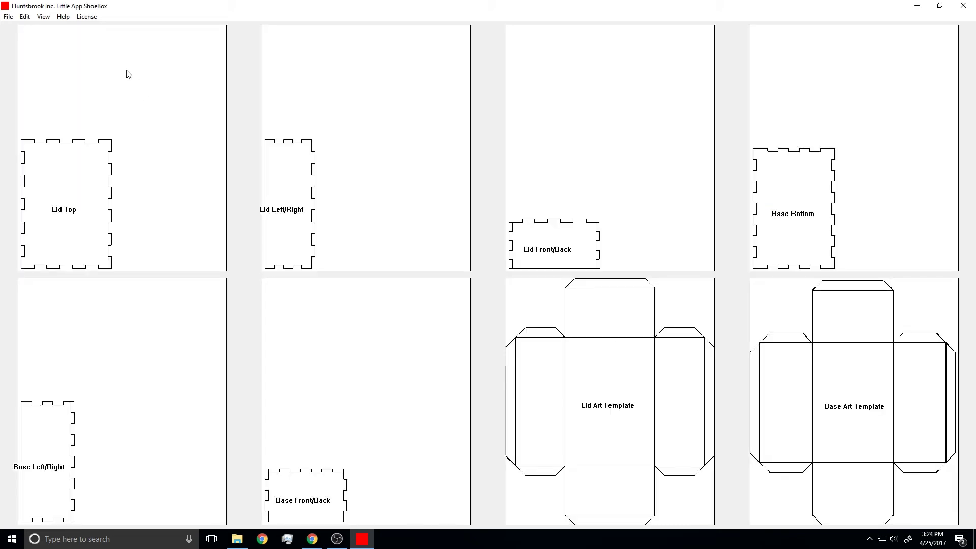
left_click(63, 17)
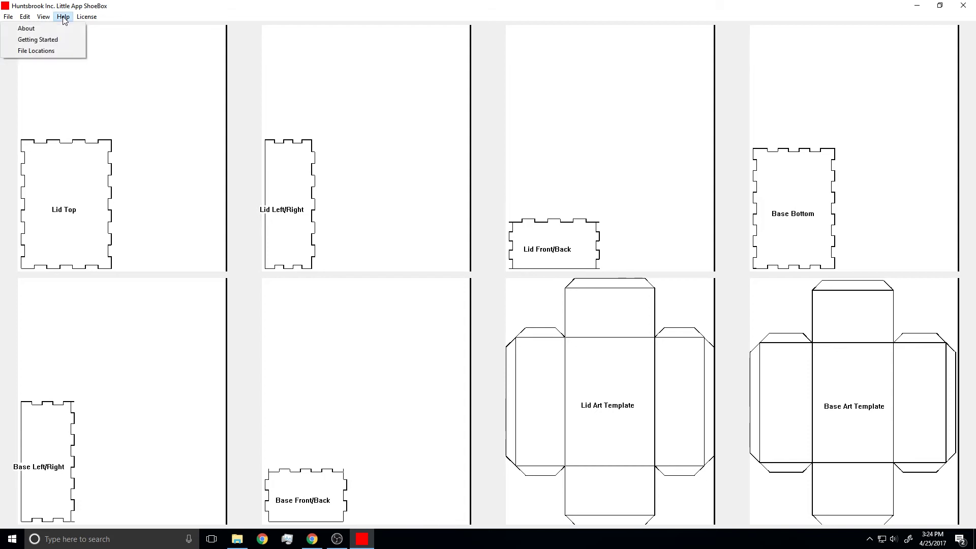
left_click(42, 42)
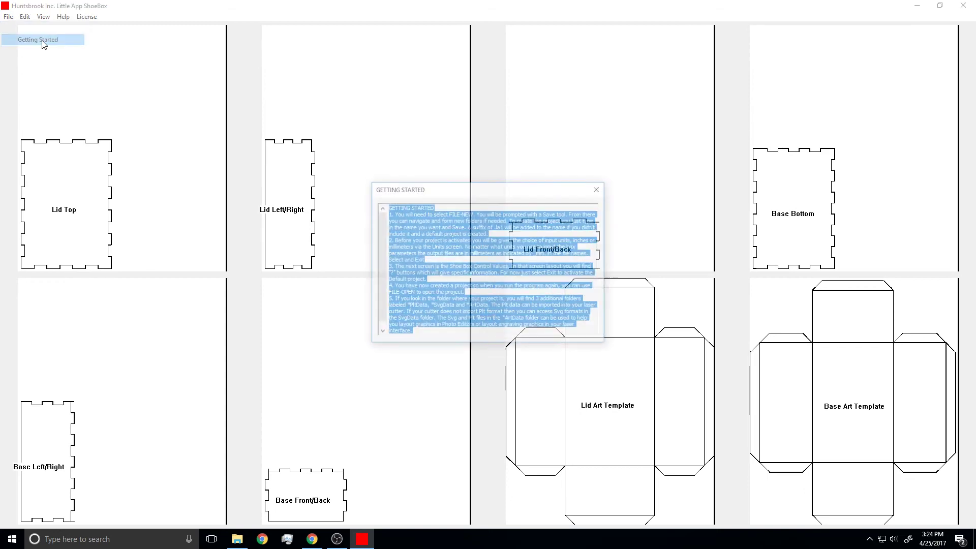
left_click(420, 233)
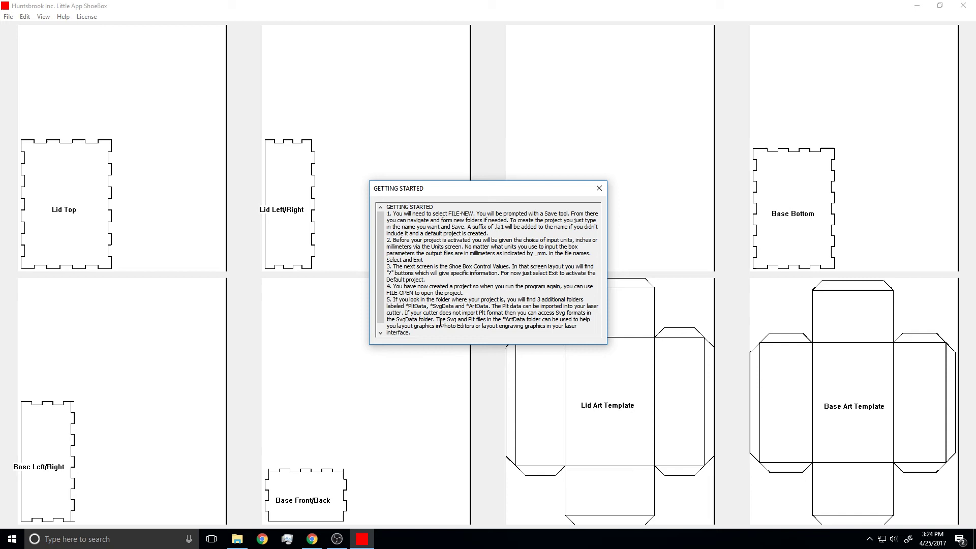
left_click(599, 189)
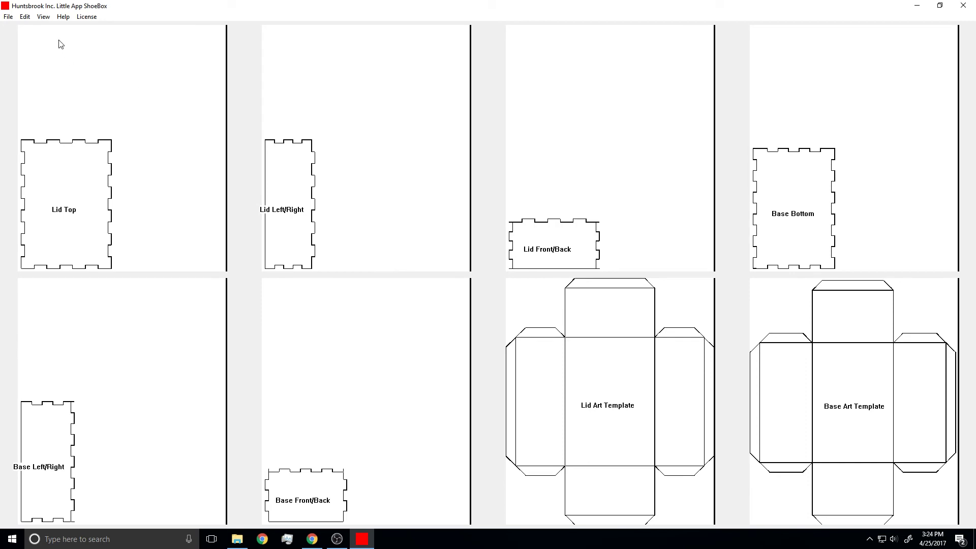
left_click(64, 17)
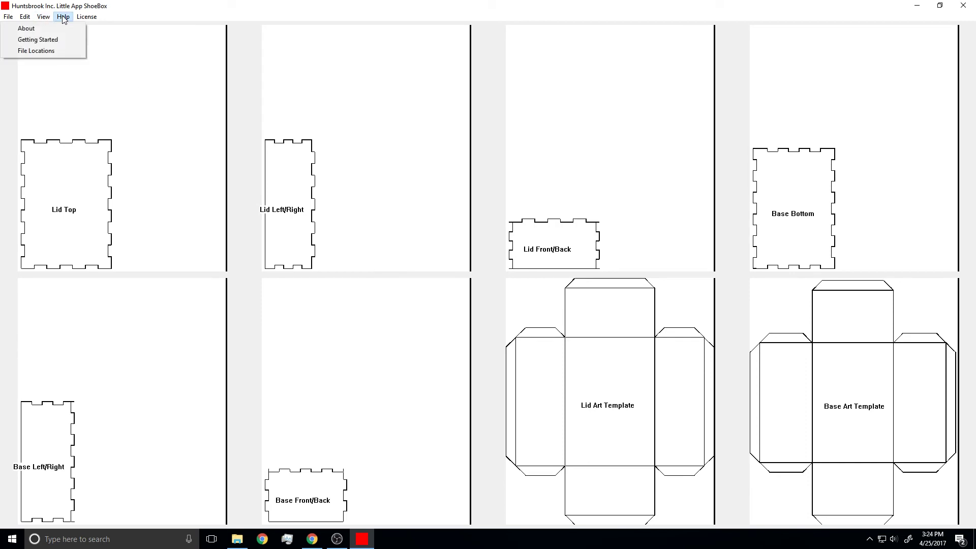
left_click(50, 53)
left_click(436, 235)
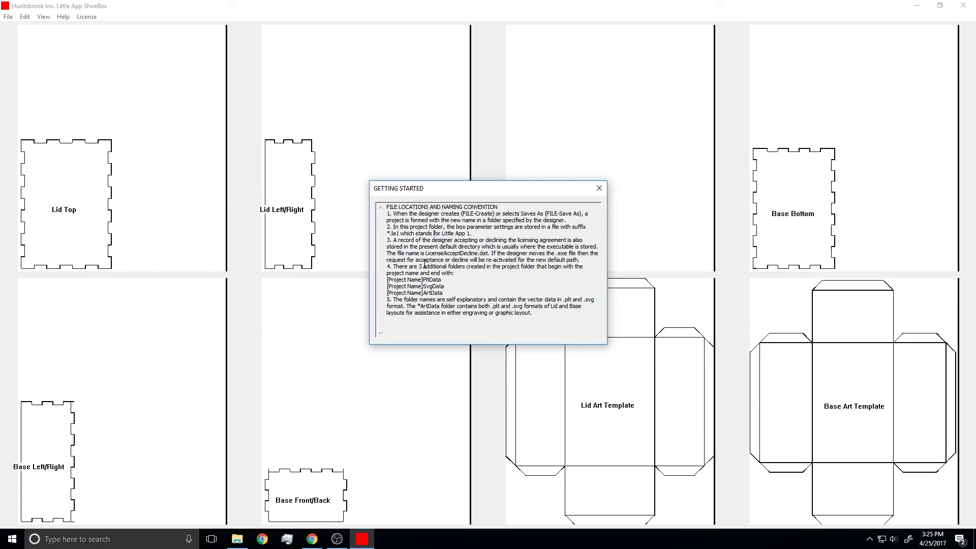
left_click(599, 189)
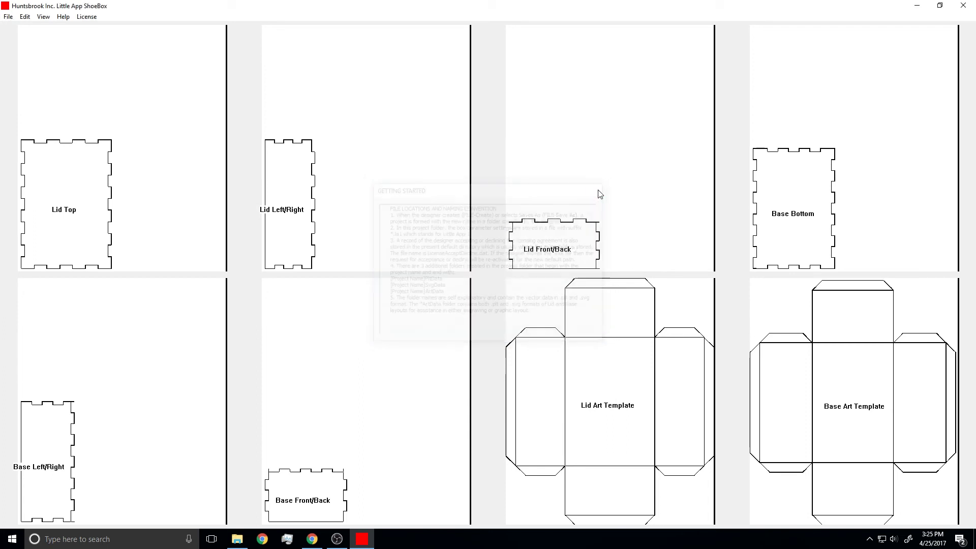
Step: Read the Plain English licence agreement and tick I Accept
left_click(84, 18)
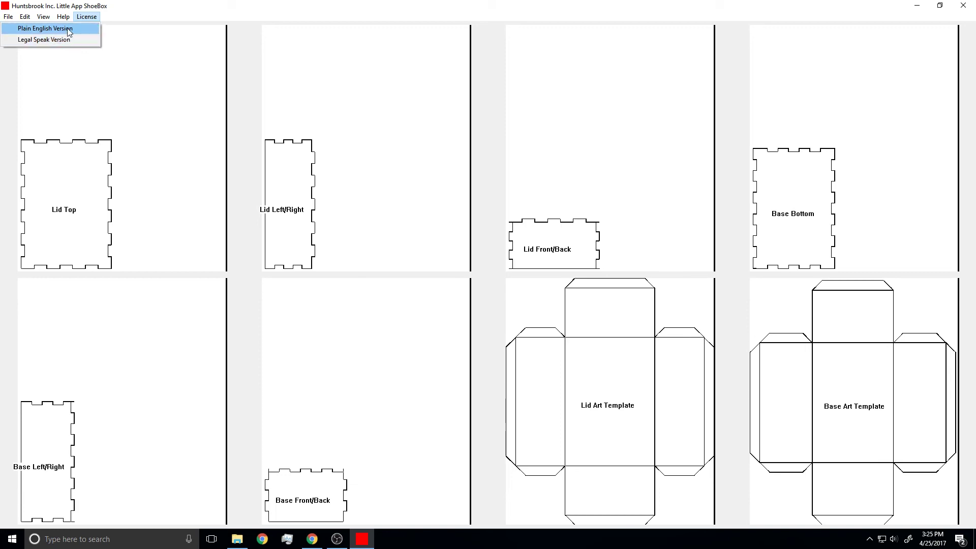
left_click(70, 29)
left_click(396, 244)
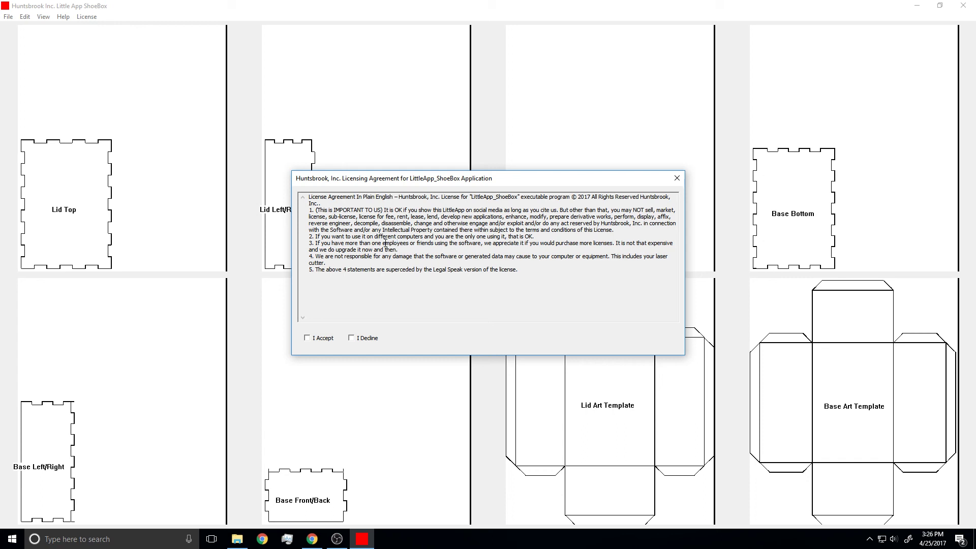
left_click(307, 339)
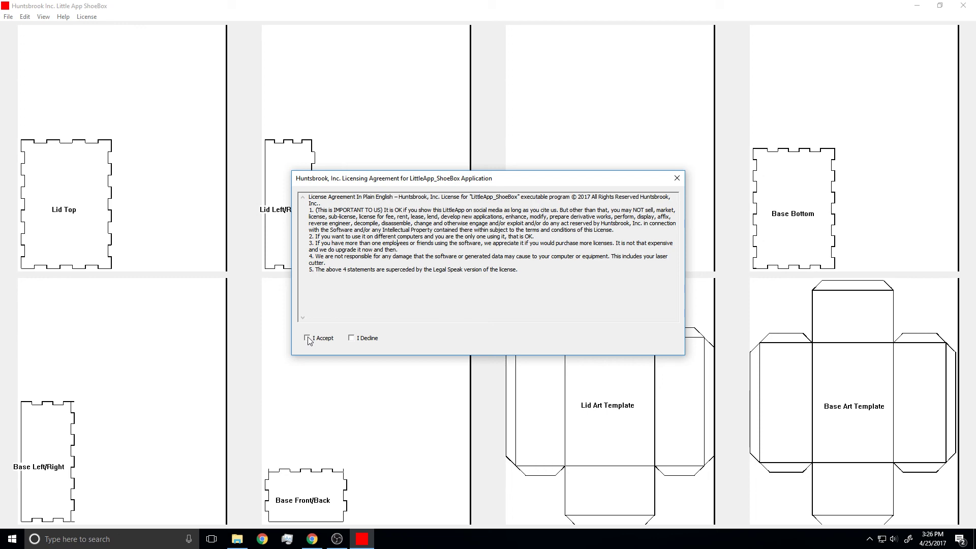